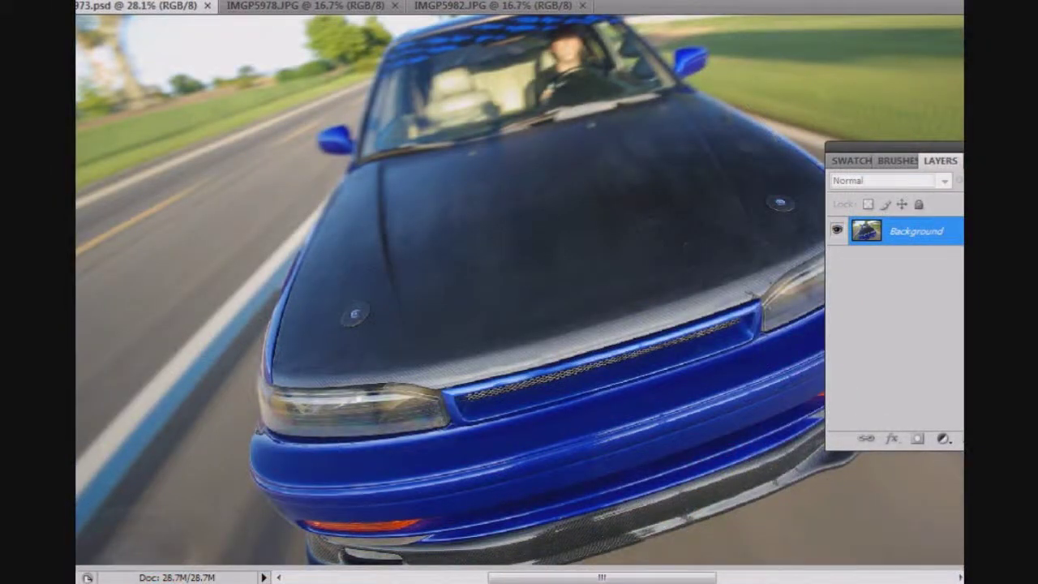
Scroll and pan to bring the whole car back into view.
{"action": "scroll", "coordinate": [523, 243], "scroll_direction": "down", "scroll_amount": 2}
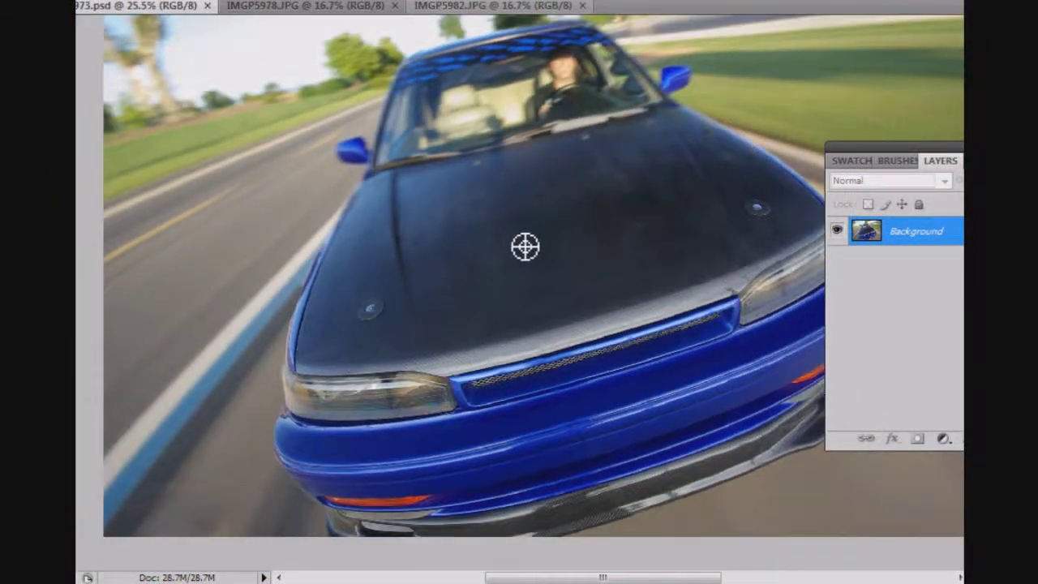
{"action": "scroll", "coordinate": [702, 266], "scroll_direction": "up", "scroll_amount": 4}
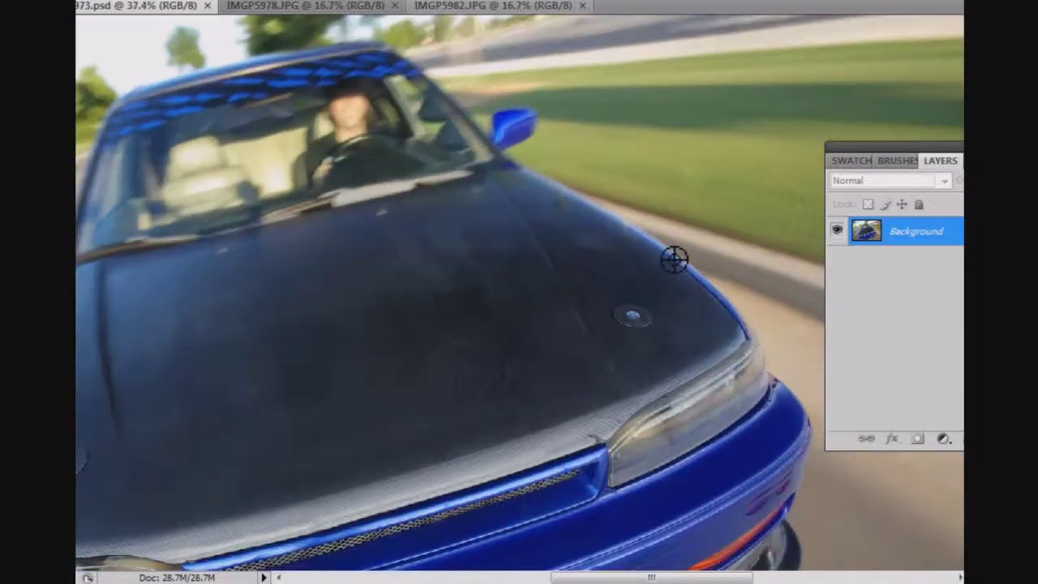
{"action": "scroll", "coordinate": [675, 419], "scroll_direction": "down", "scroll_amount": 3}
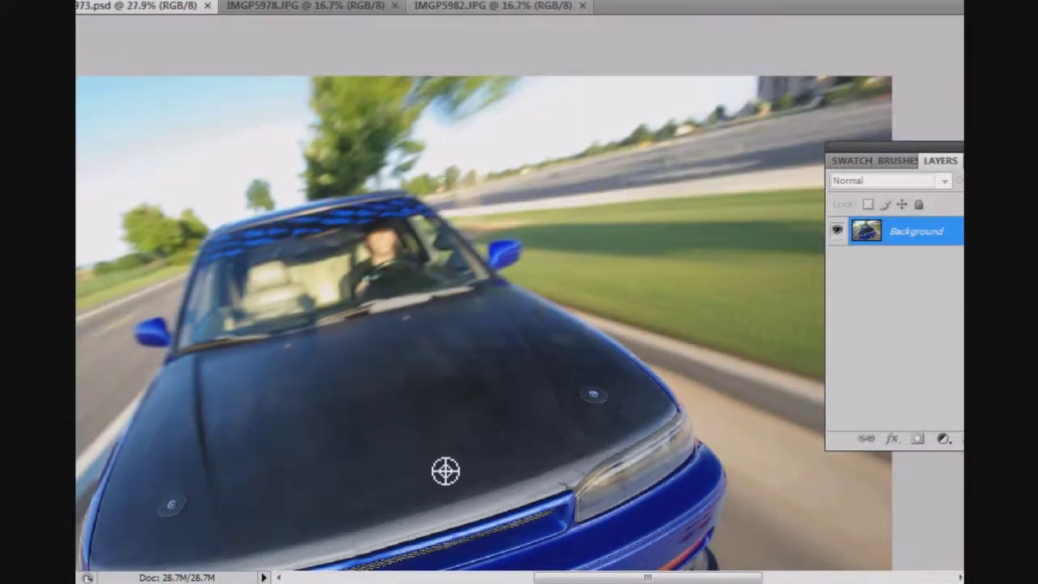
{"action": "scroll", "coordinate": [445, 471], "scroll_direction": "down", "scroll_amount": 1}
{"action": "left_click_drag", "start_coordinate": [397, 471], "coordinate": [396, 333]}
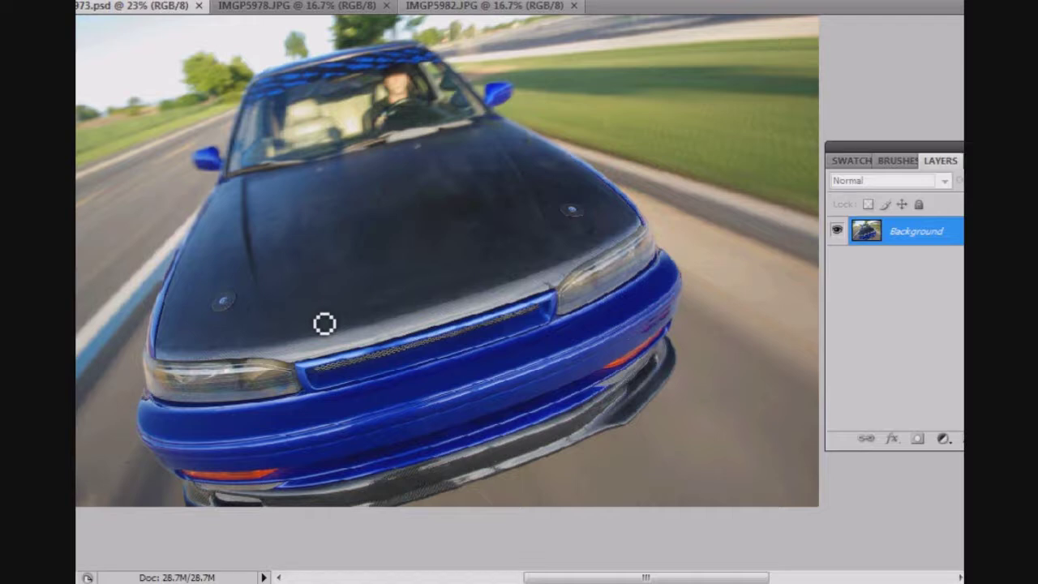
Lasso the engine bay in IMGP5982.JPG, then return to the car-on-the-road document.
{"action": "left_click", "coordinate": [461, 8]}
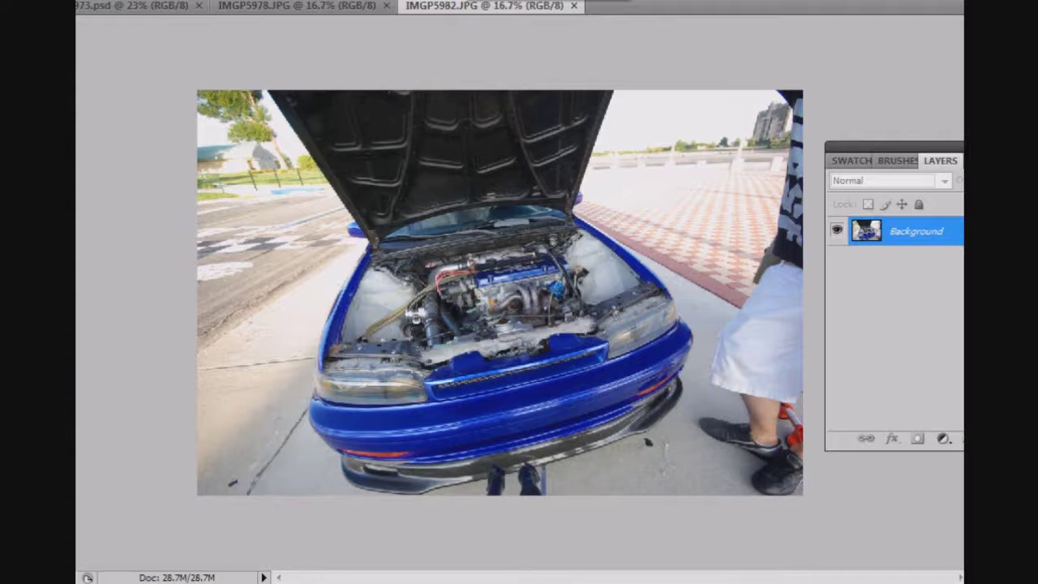
{"action": "mouse_move", "coordinate": [379, 240]}
{"action": "left_mouse_down"}
{"action": "mouse_move", "coordinate": [415, 243]}
{"action": "mouse_move", "coordinate": [396, 258]}
{"action": "mouse_move", "coordinate": [464, 236]}
{"action": "mouse_move", "coordinate": [590, 221]}
{"action": "mouse_move", "coordinate": [609, 242]}
{"action": "mouse_move", "coordinate": [592, 356]}
{"action": "mouse_move", "coordinate": [527, 394]}
{"action": "mouse_move", "coordinate": [395, 409]}
{"action": "mouse_move", "coordinate": [378, 340]}
{"action": "mouse_move", "coordinate": [401, 268]}
{"action": "mouse_move", "coordinate": [434, 231]}
{"action": "mouse_move", "coordinate": [454, 229]}
{"action": "left_mouse_up"}
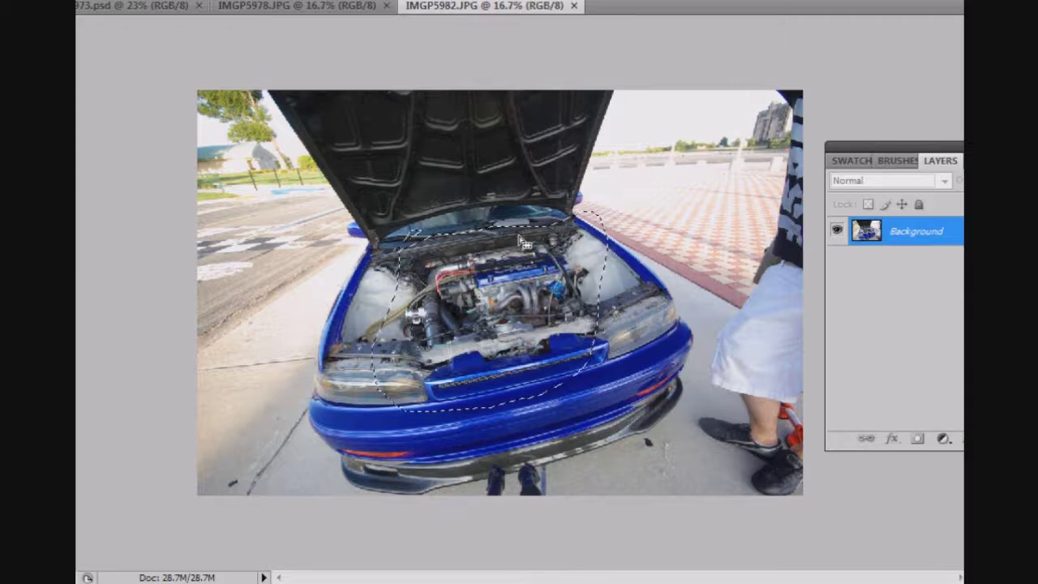
{"action": "left_click", "coordinate": [122, 6]}
Paste the engine bay, move and slightly rotate it over the hood, and set 41% opacity.
{"action": "key", "text": "ctrl+v"}
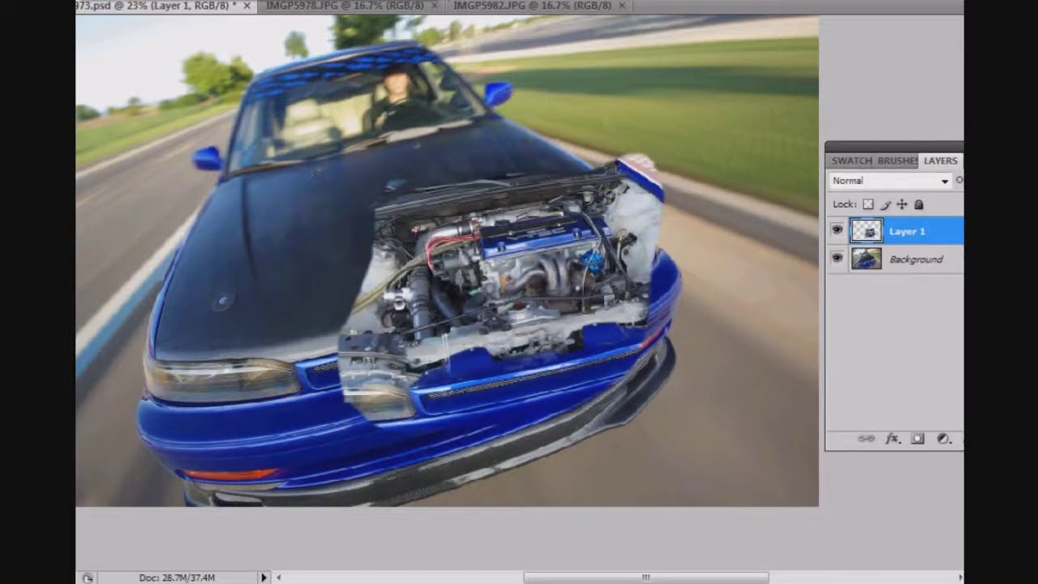
{"action": "left_click", "coordinate": [114, 0]}
{"action": "left_click", "coordinate": [182, 267]}
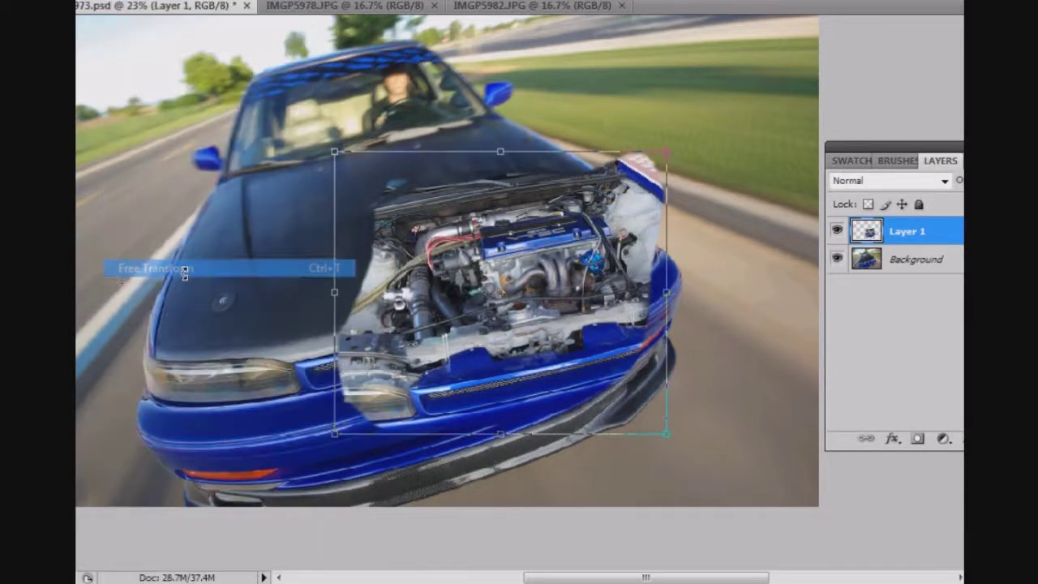
{"action": "left_click_drag", "start_coordinate": [404, 203], "coordinate": [277, 182]}
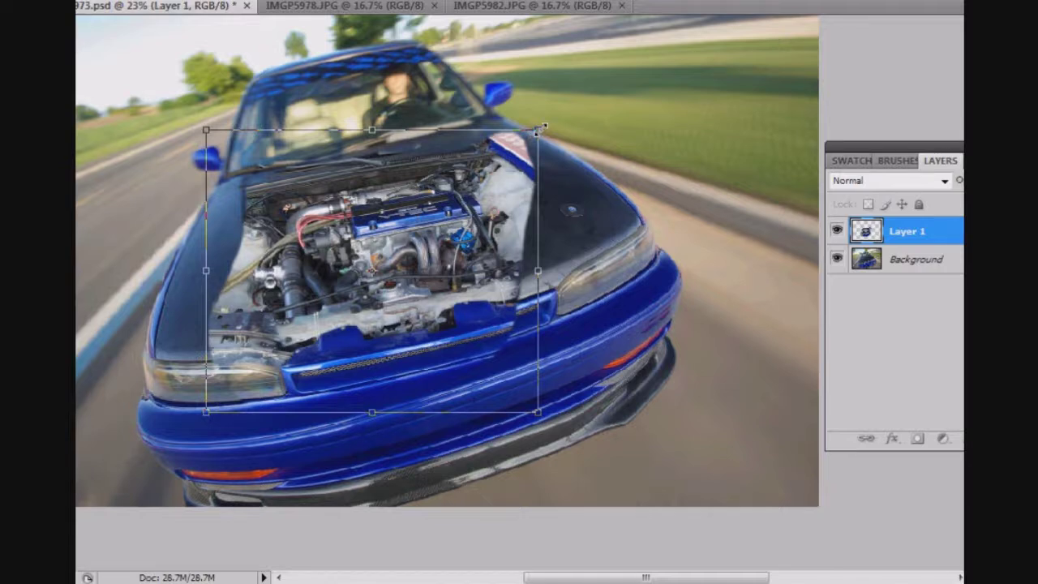
{"action": "left_click_drag", "start_coordinate": [531, 119], "coordinate": [485, 104]}
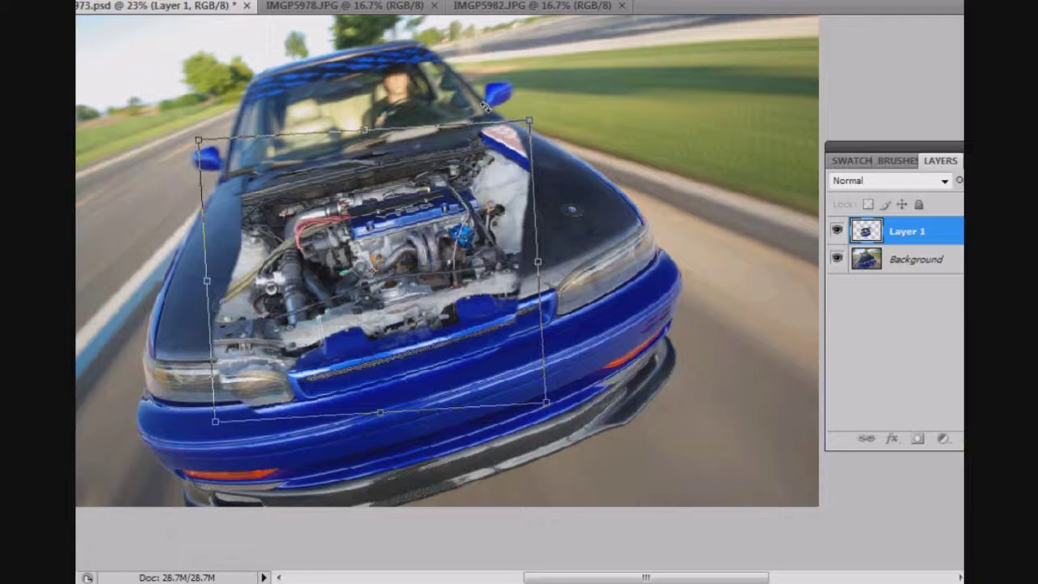
{"action": "left_click_drag", "start_coordinate": [457, 265], "coordinate": [442, 258]}
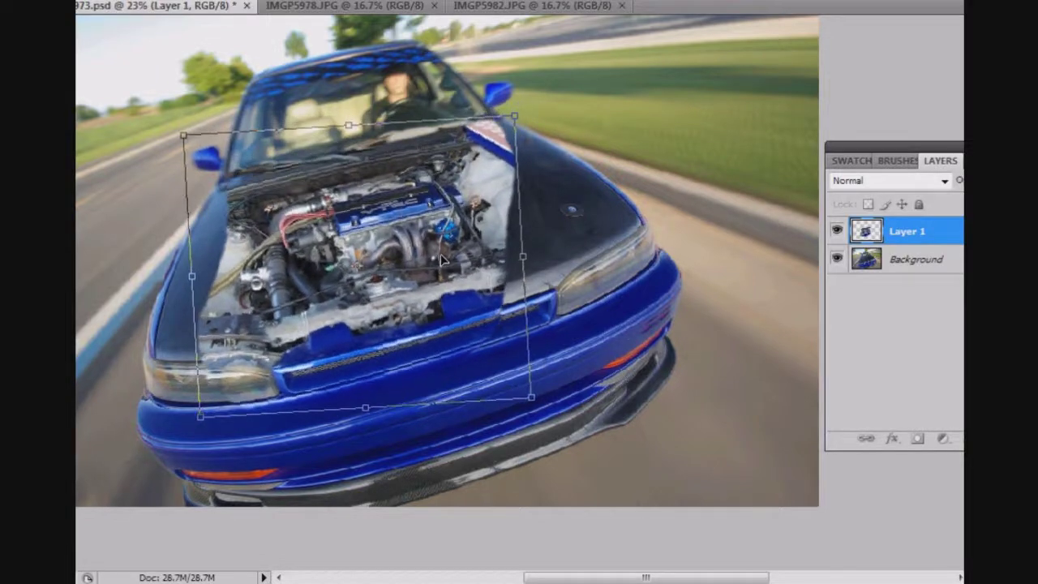
{"action": "key", "text": "Return"}
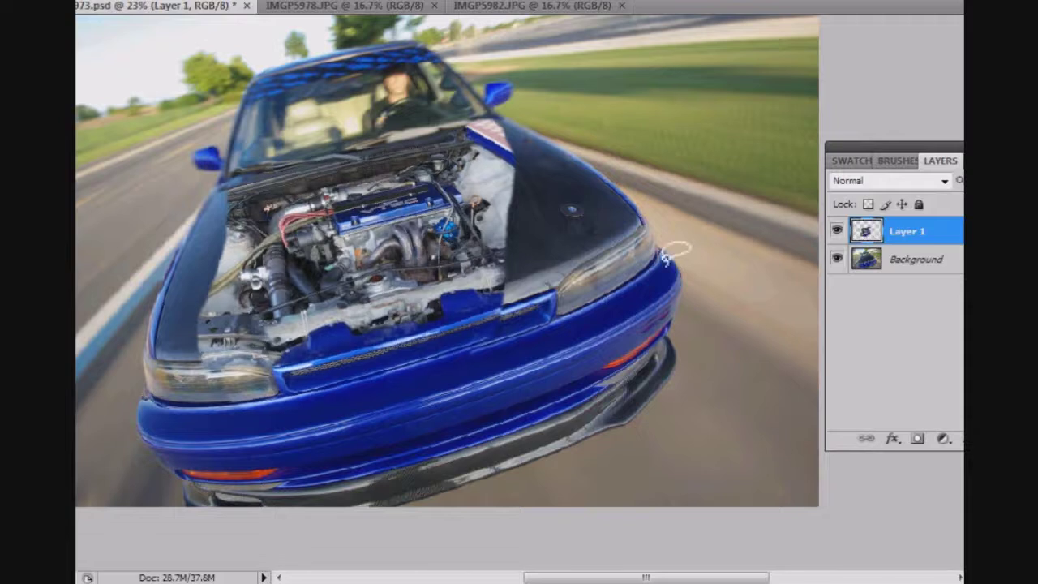
{"action": "left_click_drag", "start_coordinate": [882, 159], "coordinate": [676, 166]}
{"action": "left_click_drag", "start_coordinate": [840, 192], "coordinate": [784, 220]}
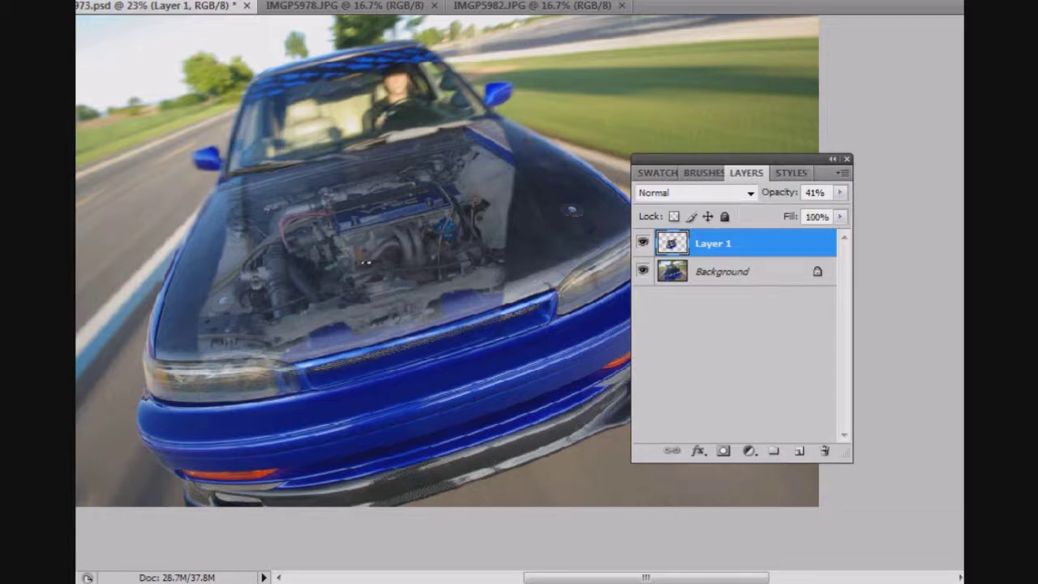
Free Transform the engine layer slightly right and enlarge it toward the upper right.
{"action": "left_click", "coordinate": [227, 2]}
{"action": "left_click", "coordinate": [226, 2]}
{"action": "left_click", "coordinate": [96, 1]}
{"action": "left_click", "coordinate": [143, 268]}
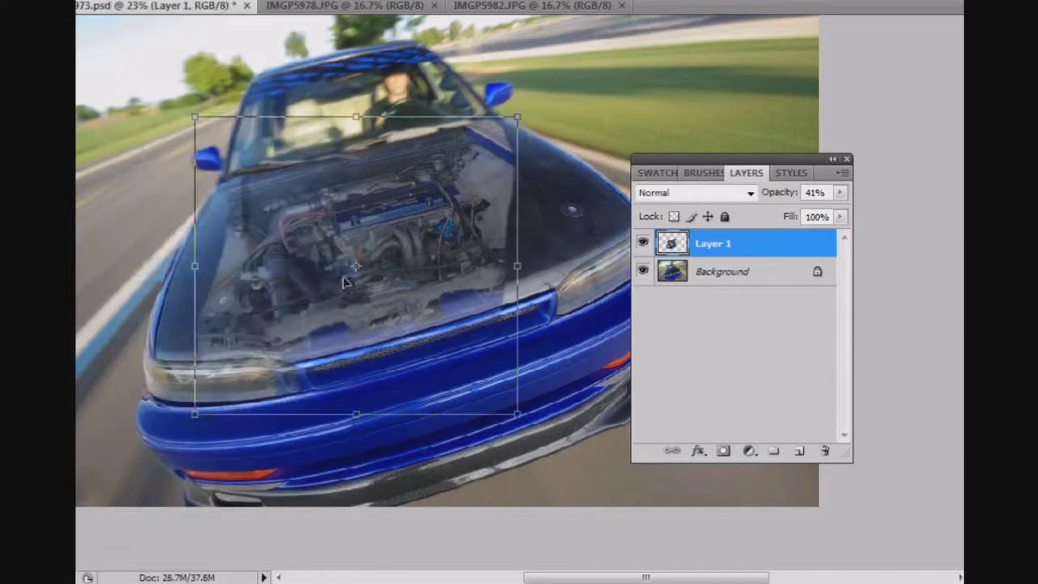
{"action": "left_click_drag", "start_coordinate": [343, 281], "coordinate": [377, 277]}
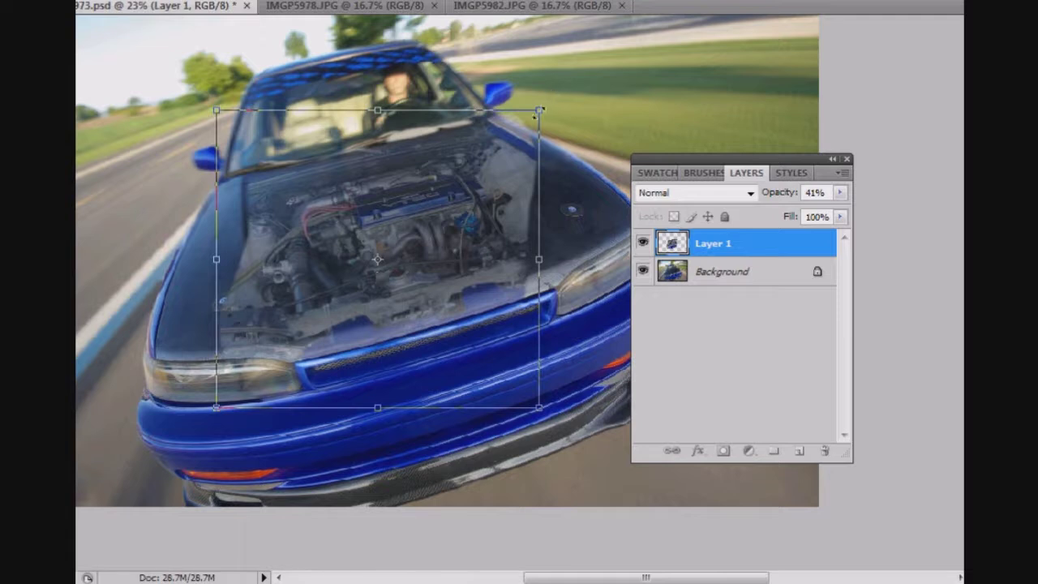
{"action": "left_click_drag", "start_coordinate": [537, 115], "coordinate": [546, 110]}
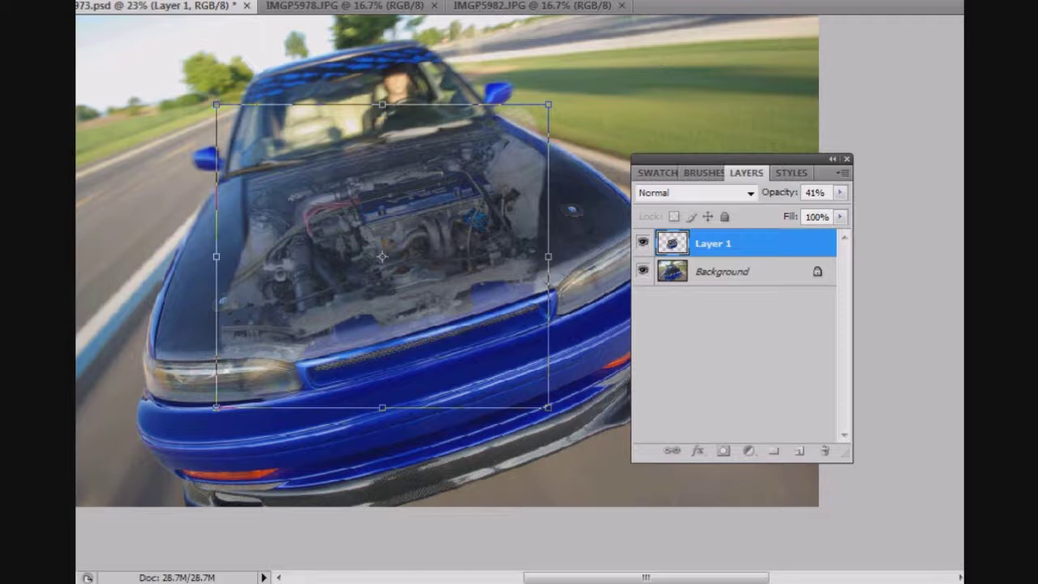
{"action": "key", "text": "Return"}
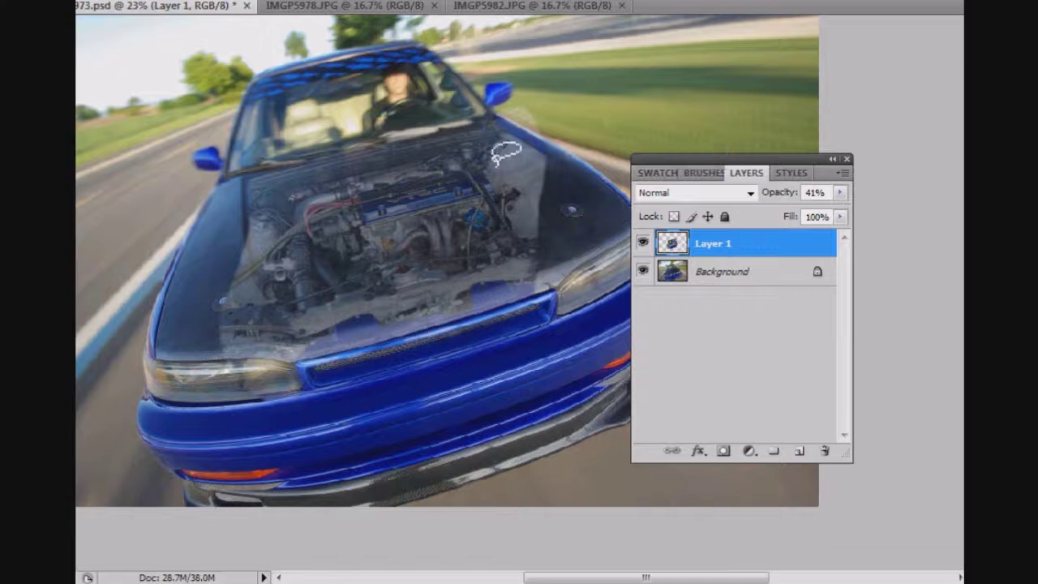
{"action": "left_click", "coordinate": [840, 192]}
Raise Layer 1 to 98% opacity and erase the pink and white patches along the fender.
{"action": "left_click_drag", "start_coordinate": [785, 213], "coordinate": [836, 212]}
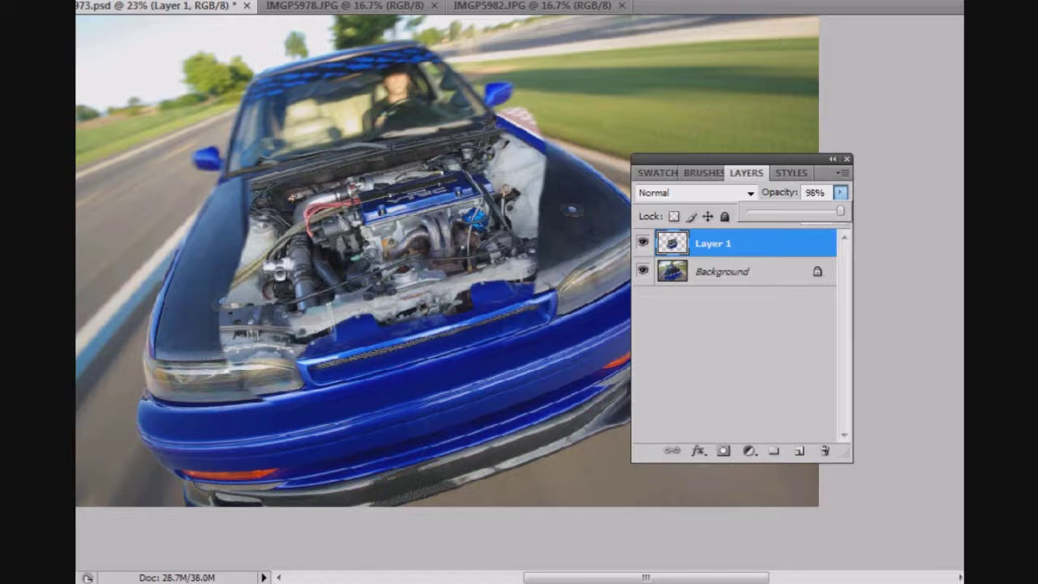
{"action": "key", "text": "Return"}
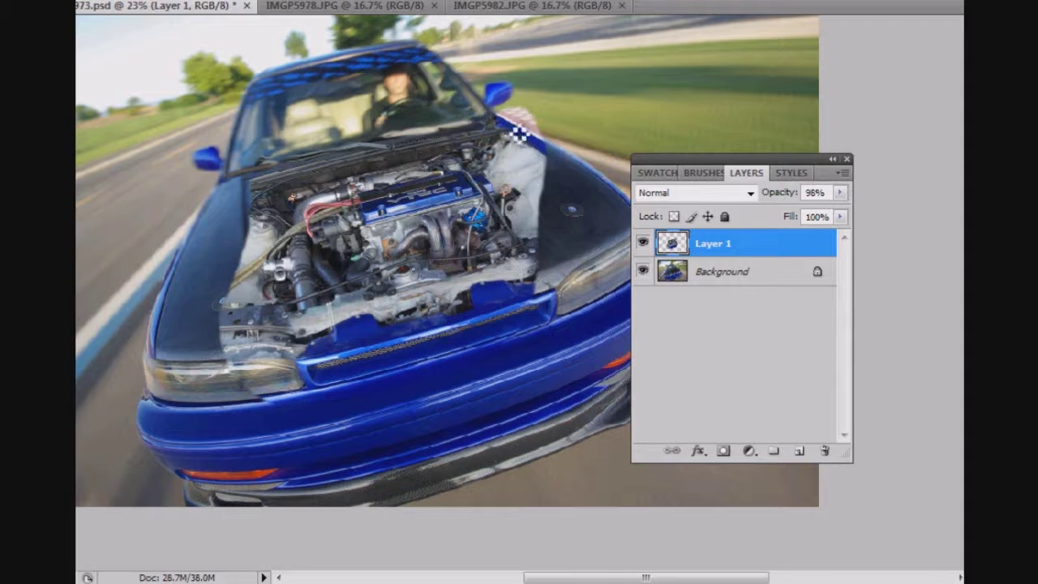
{"action": "mouse_move", "coordinate": [514, 99]}
{"action": "left_mouse_down"}
{"action": "mouse_move", "coordinate": [556, 133]}
{"action": "mouse_move", "coordinate": [516, 110]}
{"action": "mouse_move", "coordinate": [553, 137]}
{"action": "mouse_move", "coordinate": [563, 192]}
{"action": "mouse_move", "coordinate": [515, 112]}
{"action": "mouse_move", "coordinate": [568, 152]}
{"action": "mouse_move", "coordinate": [537, 121]}
{"action": "mouse_move", "coordinate": [551, 231]}
{"action": "left_mouse_up"}
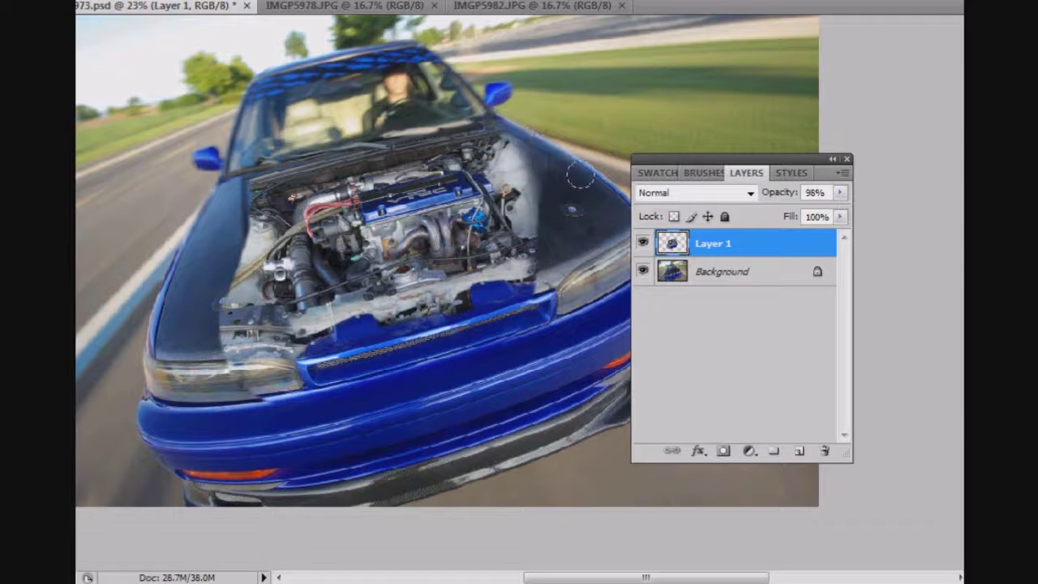
{"action": "mouse_move", "coordinate": [580, 177]}
{"action": "left_mouse_down"}
{"action": "mouse_move", "coordinate": [557, 208]}
{"action": "mouse_move", "coordinate": [542, 194]}
{"action": "mouse_move", "coordinate": [541, 232]}
{"action": "mouse_move", "coordinate": [509, 305]}
{"action": "mouse_move", "coordinate": [460, 336]}
{"action": "mouse_move", "coordinate": [539, 306]}
{"action": "mouse_move", "coordinate": [308, 375]}
{"action": "mouse_move", "coordinate": [493, 346]}
{"action": "mouse_move", "coordinate": [470, 324]}
{"action": "mouse_move", "coordinate": [341, 345]}
{"action": "mouse_move", "coordinate": [514, 296]}
{"action": "mouse_move", "coordinate": [279, 343]}
{"action": "mouse_move", "coordinate": [514, 288]}
{"action": "mouse_move", "coordinate": [441, 312]}
{"action": "left_mouse_up"}
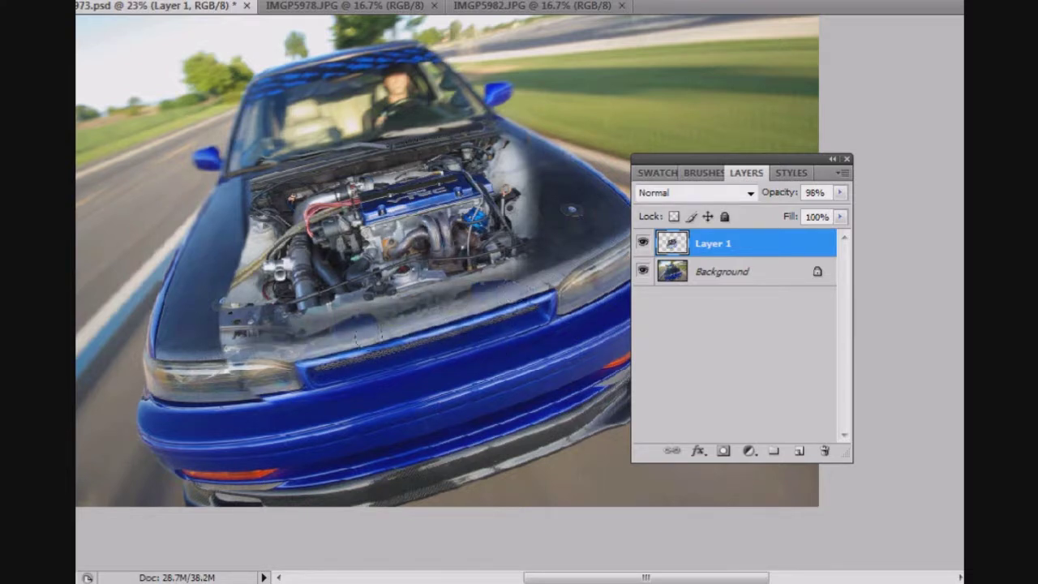
Softly erase the engine's left, right and lower edges and the strip below the windshield.
{"action": "mouse_move", "coordinate": [357, 341]}
{"action": "left_mouse_down"}
{"action": "mouse_move", "coordinate": [247, 363]}
{"action": "mouse_move", "coordinate": [301, 388]}
{"action": "mouse_move", "coordinate": [232, 329]}
{"action": "mouse_move", "coordinate": [225, 194]}
{"action": "left_mouse_up"}
{"action": "mouse_move", "coordinate": [235, 268]}
{"action": "left_mouse_down"}
{"action": "mouse_move", "coordinate": [226, 353]}
{"action": "mouse_move", "coordinate": [216, 248]}
{"action": "mouse_move", "coordinate": [235, 389]}
{"action": "left_mouse_up"}
{"action": "mouse_move", "coordinate": [228, 342]}
{"action": "left_mouse_down"}
{"action": "mouse_move", "coordinate": [243, 215]}
{"action": "mouse_move", "coordinate": [300, 158]}
{"action": "mouse_move", "coordinate": [491, 108]}
{"action": "left_mouse_up"}
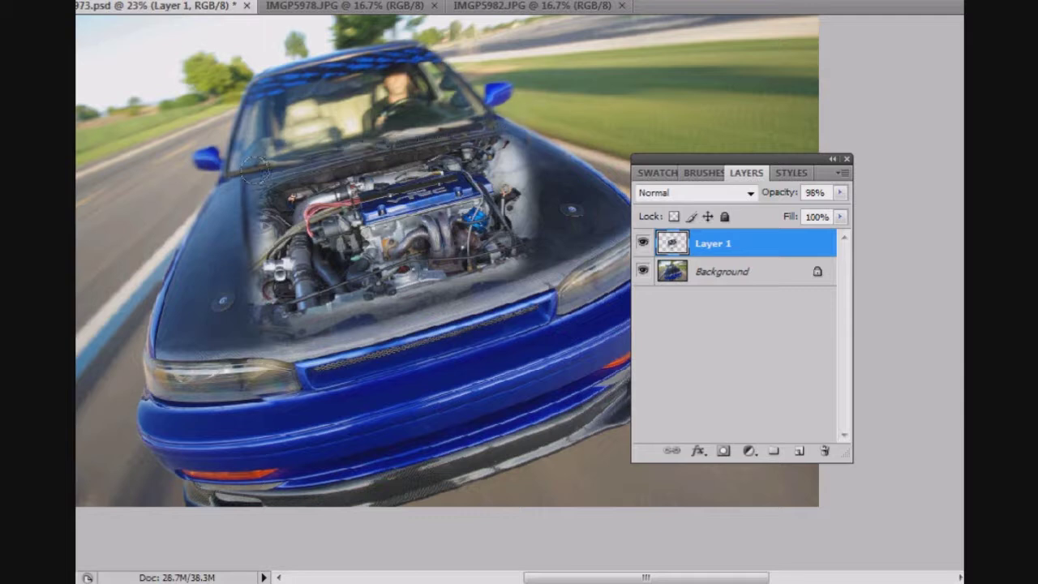
{"action": "left_click_drag", "start_coordinate": [256, 169], "coordinate": [286, 151]}
{"action": "left_click_drag", "start_coordinate": [229, 184], "coordinate": [387, 140]}
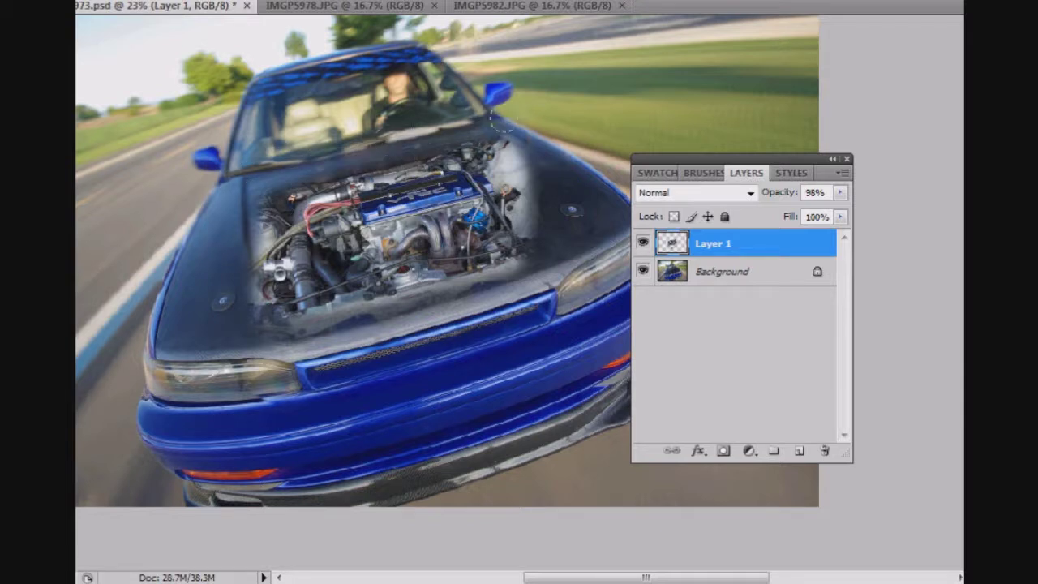
{"action": "mouse_move", "coordinate": [553, 190]}
{"action": "left_mouse_down"}
{"action": "mouse_move", "coordinate": [529, 258]}
{"action": "mouse_move", "coordinate": [542, 246]}
{"action": "mouse_move", "coordinate": [480, 287]}
{"action": "mouse_move", "coordinate": [399, 318]}
{"action": "mouse_move", "coordinate": [548, 264]}
{"action": "left_mouse_up"}
{"action": "mouse_move", "coordinate": [252, 351]}
{"action": "left_mouse_down"}
{"action": "mouse_move", "coordinate": [383, 333]}
{"action": "mouse_move", "coordinate": [260, 332]}
{"action": "mouse_move", "coordinate": [225, 318]}
{"action": "mouse_move", "coordinate": [294, 331]}
{"action": "left_mouse_up"}
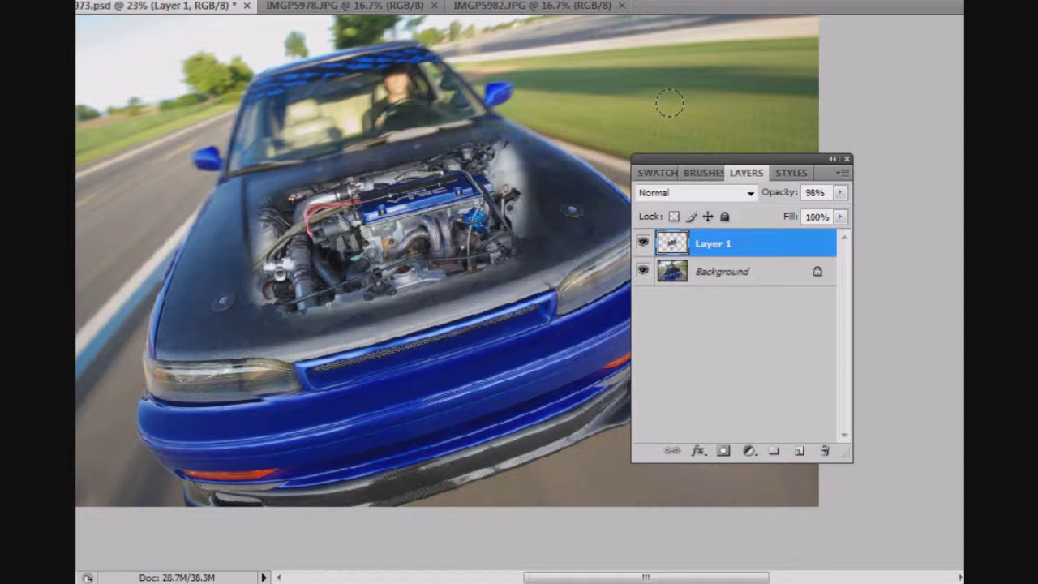
Duplicate the Background layer, move Layer 1 below Background copy, and select Background copy.
{"action": "left_click", "coordinate": [734, 276]}
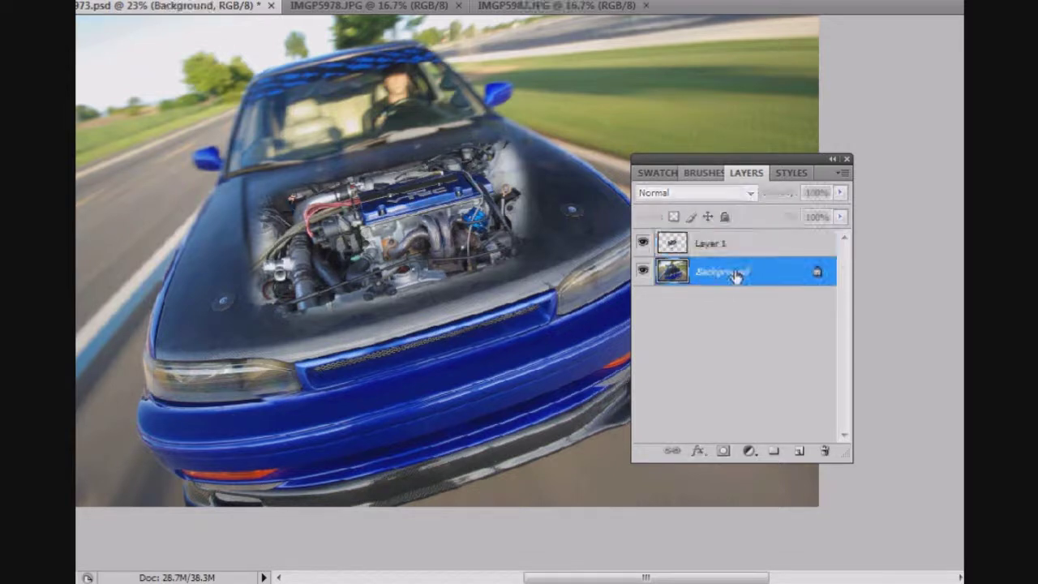
{"action": "key", "text": "alt+l"}
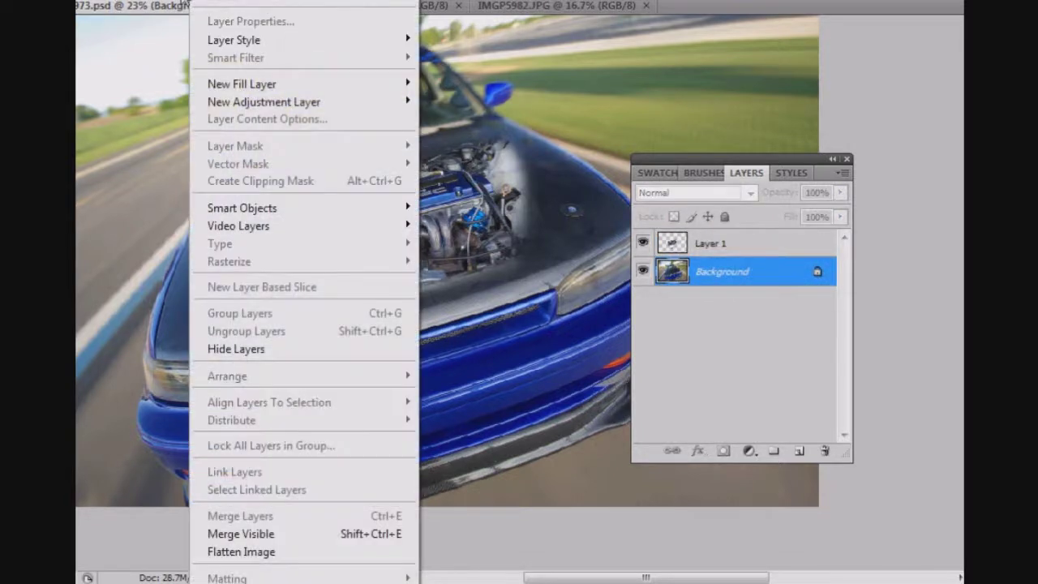
{"action": "key", "text": "d"}
{"action": "left_click", "coordinate": [652, 119]}
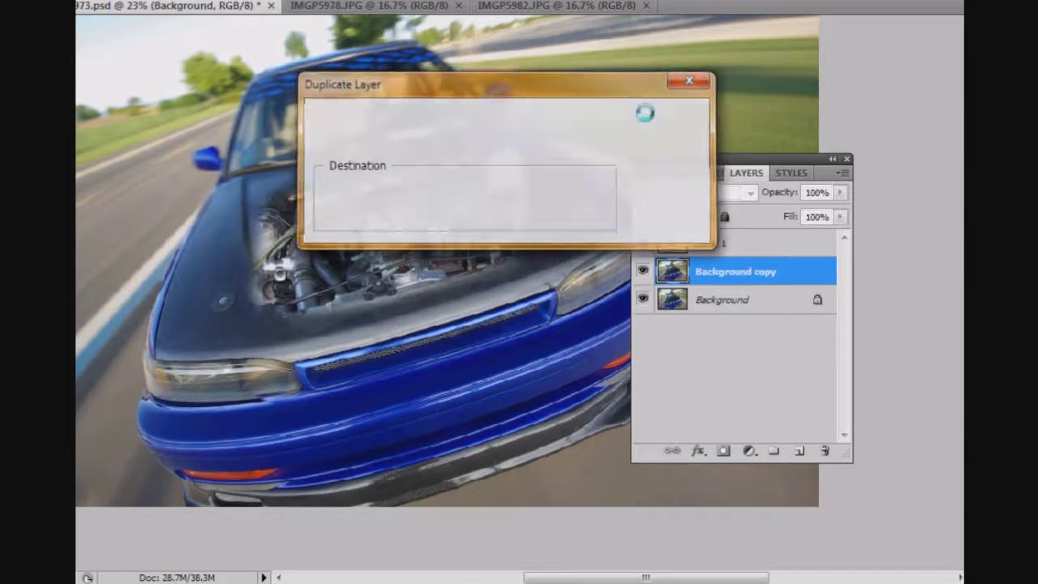
{"action": "left_click_drag", "start_coordinate": [749, 245], "coordinate": [764, 286]}
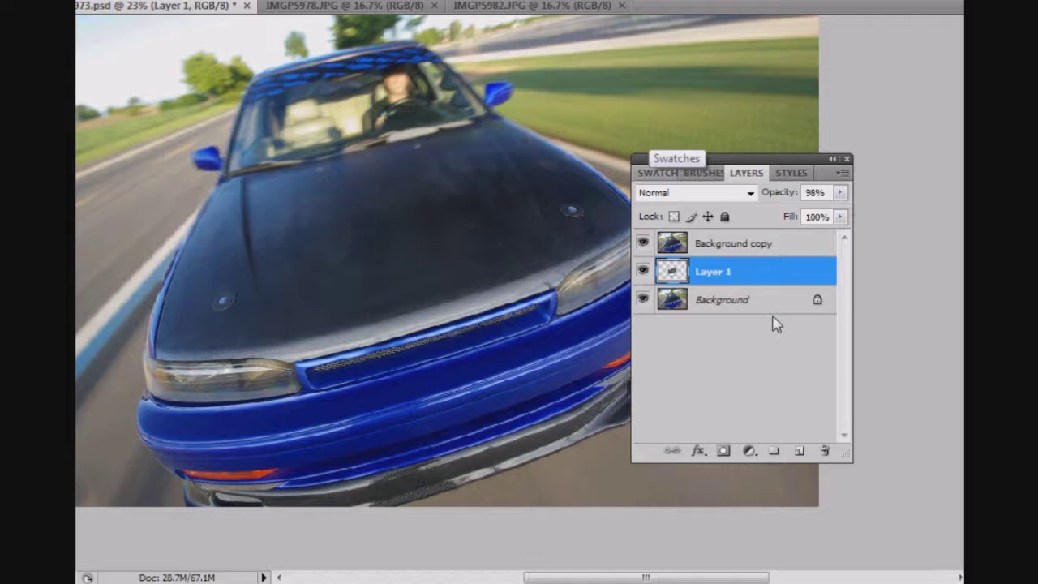
{"action": "left_click", "coordinate": [732, 248]}
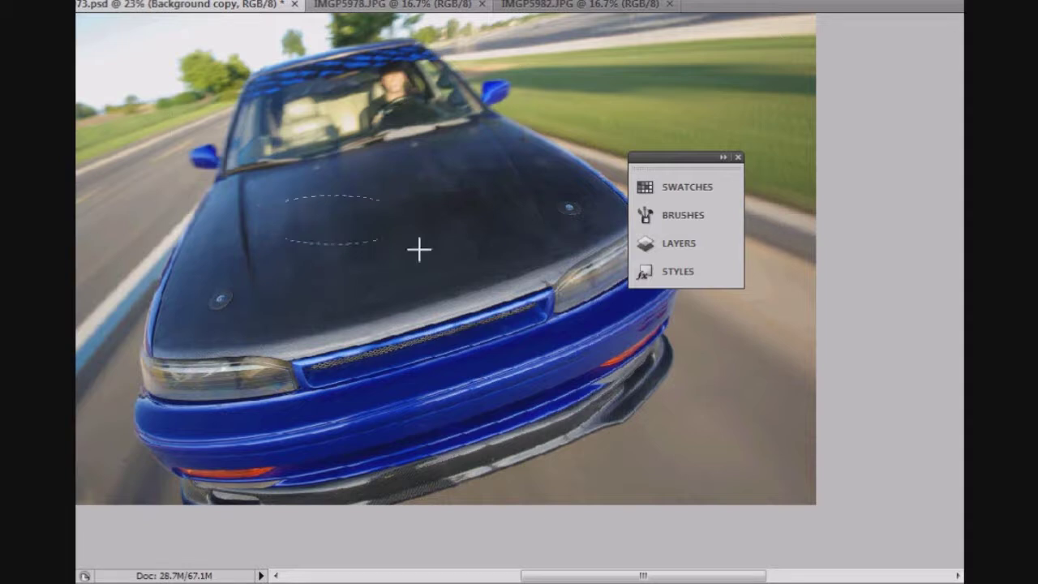
Draw an elliptical selection over the hood, then tilt and stretch it to the hood's slant.
{"action": "left_click_drag", "start_coordinate": [257, 191], "coordinate": [489, 318]}
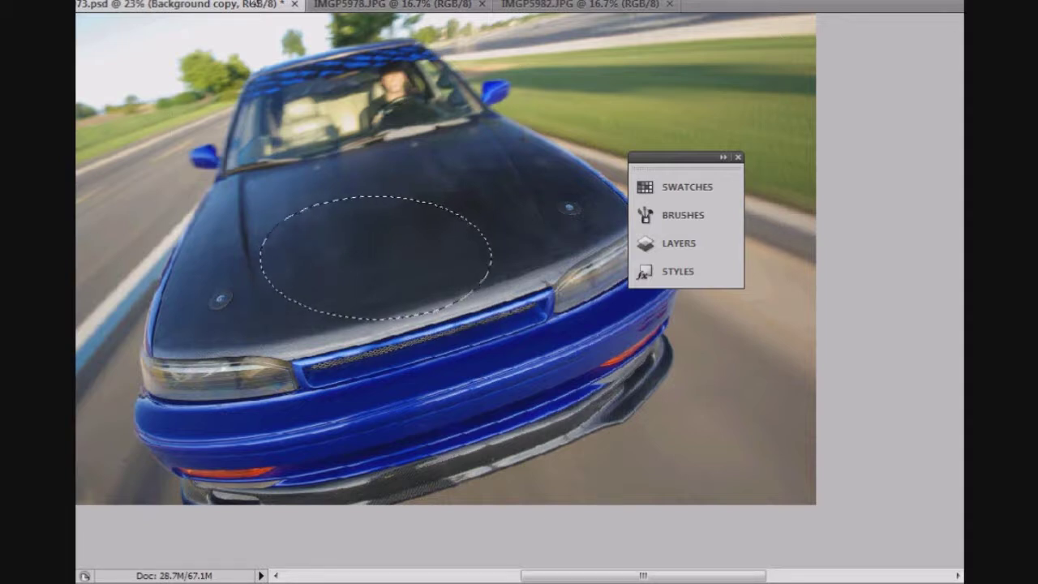
{"action": "left_click", "coordinate": [213, 0]}
{"action": "left_click", "coordinate": [275, 225]}
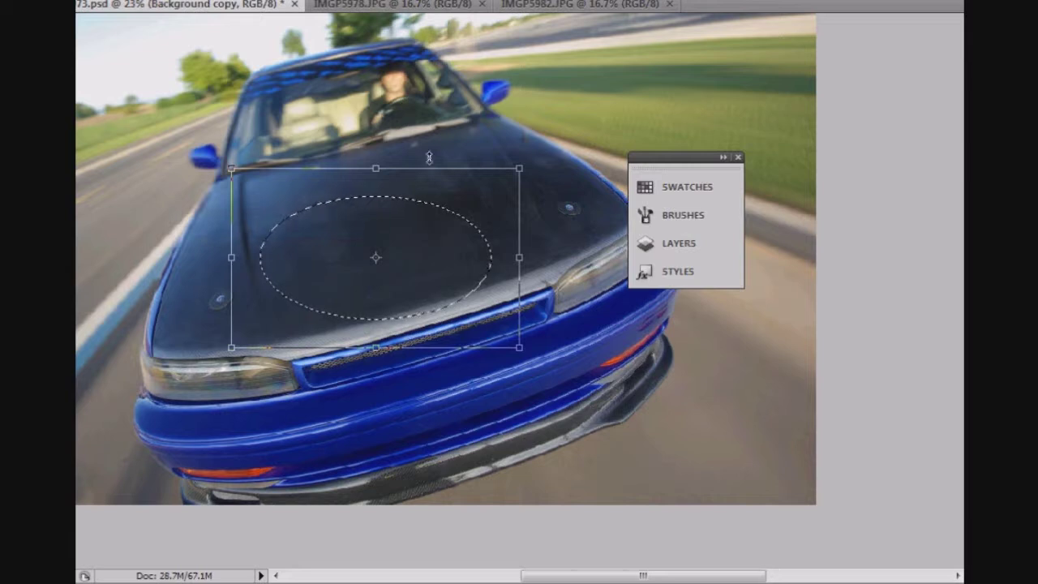
{"action": "mouse_move", "coordinate": [442, 148]}
{"action": "left_mouse_down"}
{"action": "mouse_move", "coordinate": [409, 152]}
{"action": "mouse_move", "coordinate": [429, 164]}
{"action": "mouse_move", "coordinate": [430, 149]}
{"action": "left_mouse_up"}
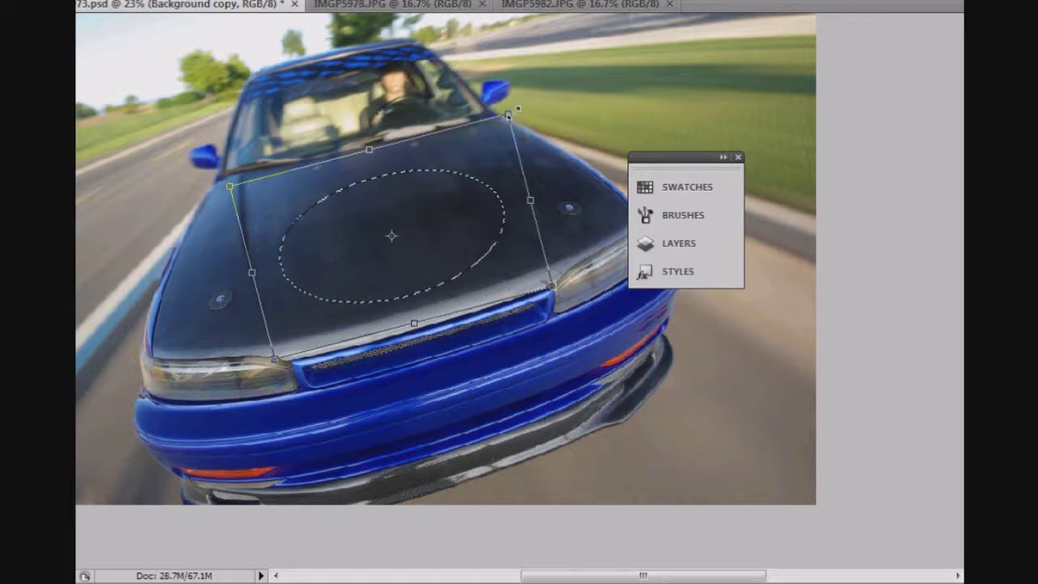
{"action": "left_click_drag", "start_coordinate": [507, 113], "coordinate": [512, 104]}
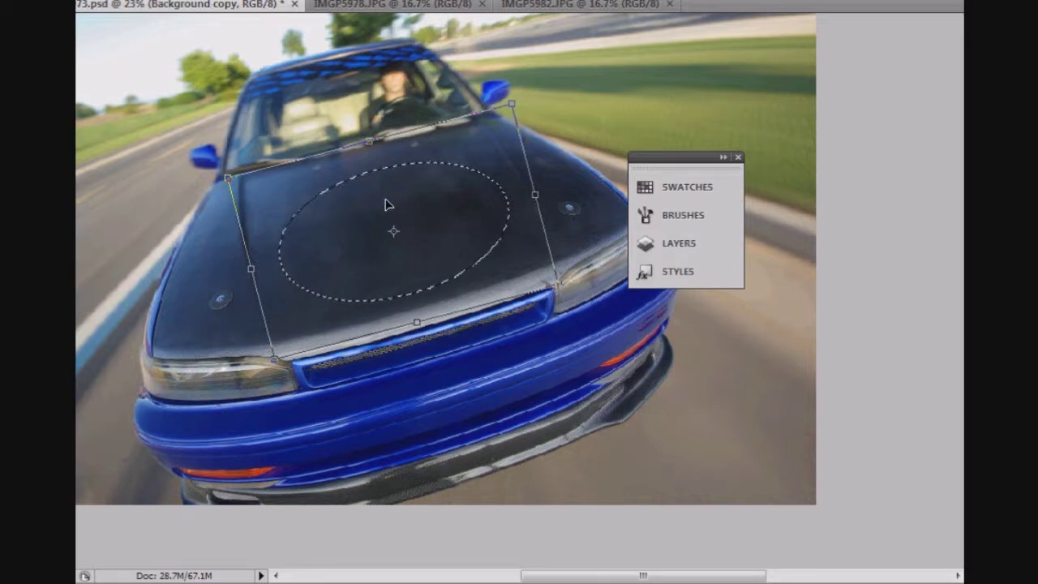
{"action": "key", "text": "Return"}
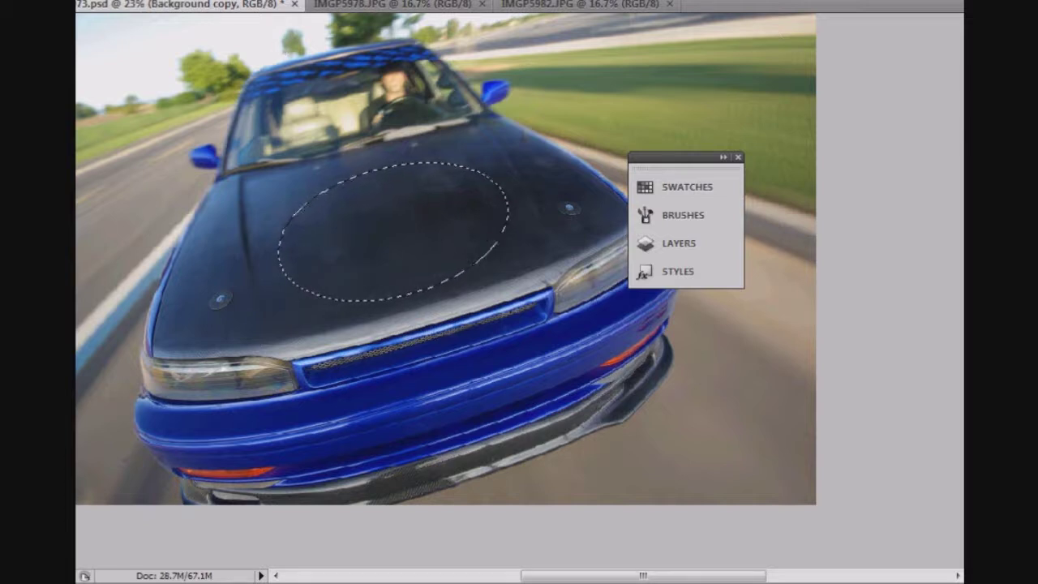
{"action": "left_click", "coordinate": [672, 245]}
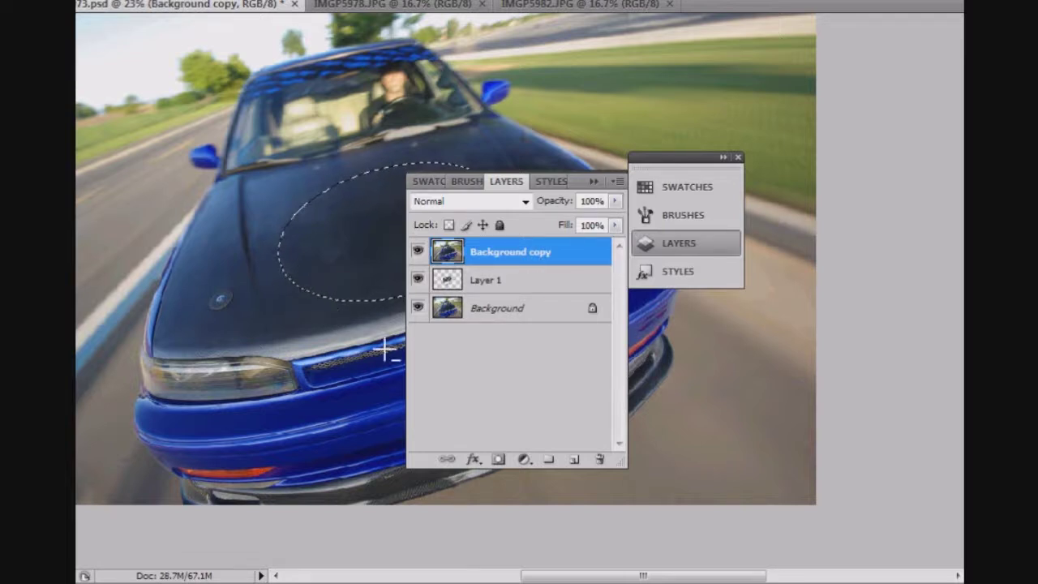
Add a layer mask to Background copy from the oval selection, revealing the engine bay.
{"action": "left_click", "coordinate": [498, 459]}
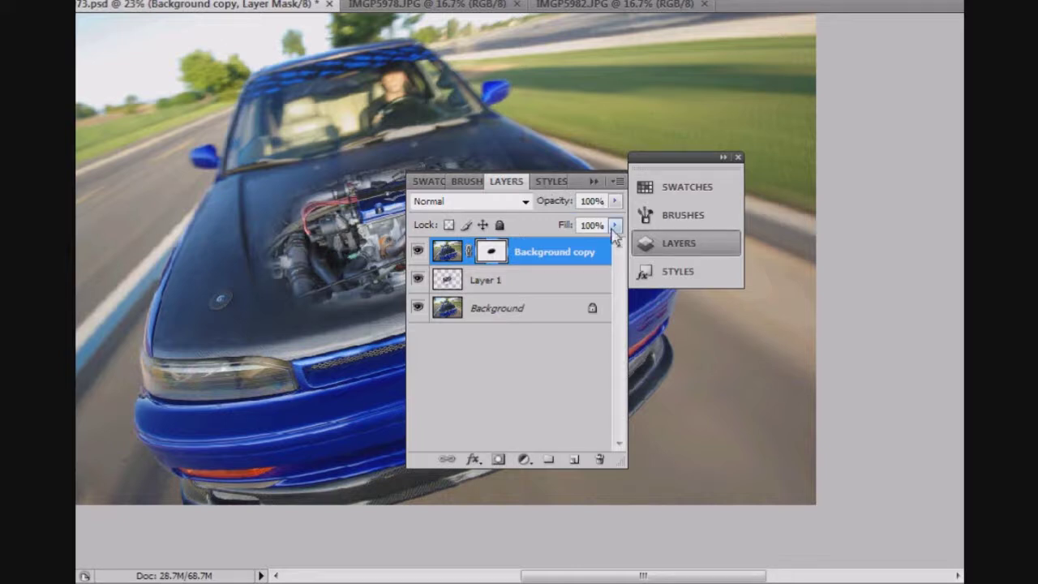
{"action": "left_click", "coordinate": [596, 183]}
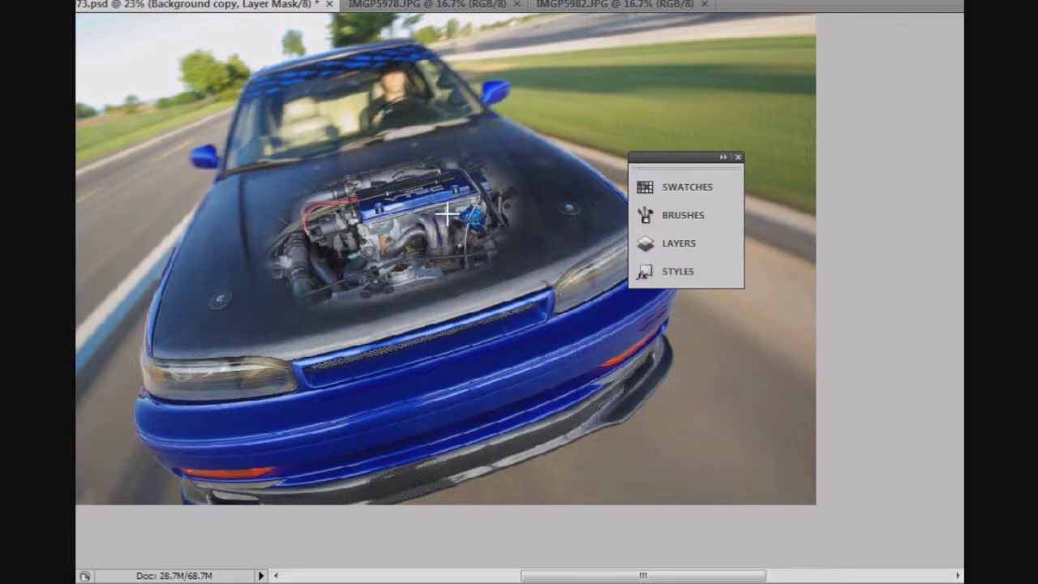
{"action": "left_click", "coordinate": [704, 244]}
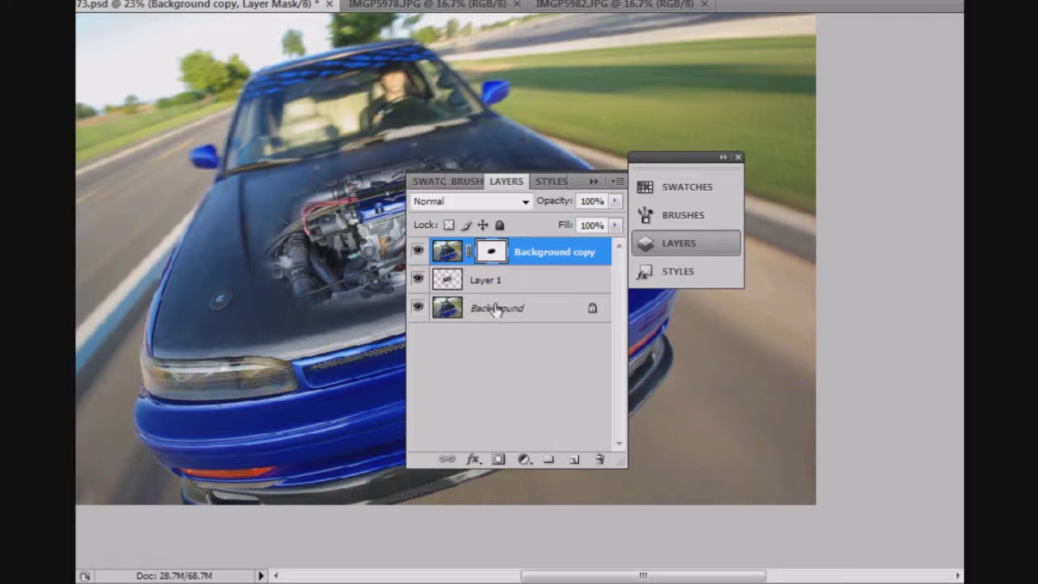
Duplicate Background as Background copy 2, move it to the top, and set 39% opacity.
{"action": "left_click", "coordinate": [493, 317]}
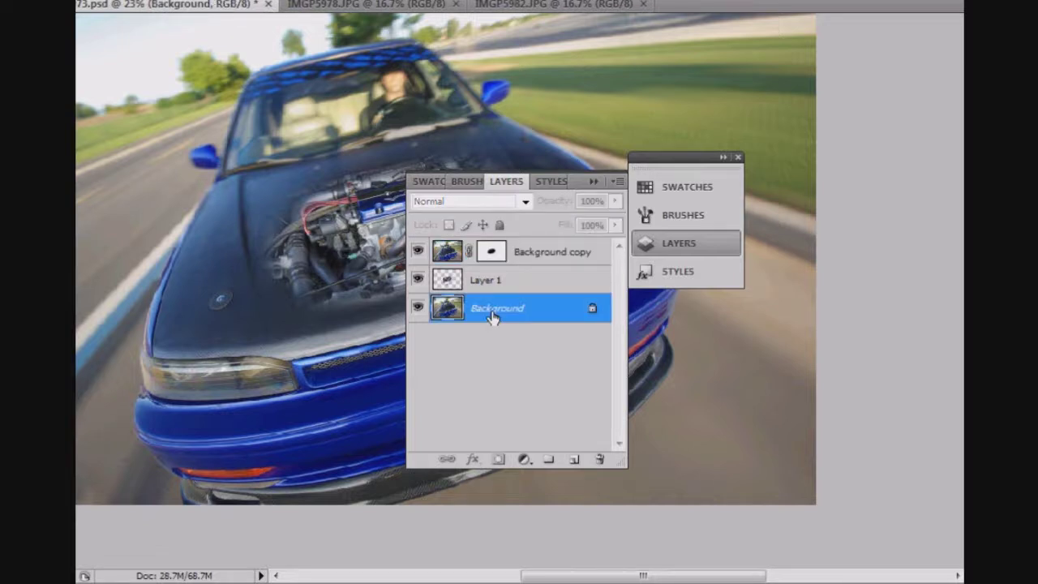
{"action": "left_click", "coordinate": [198, 0]}
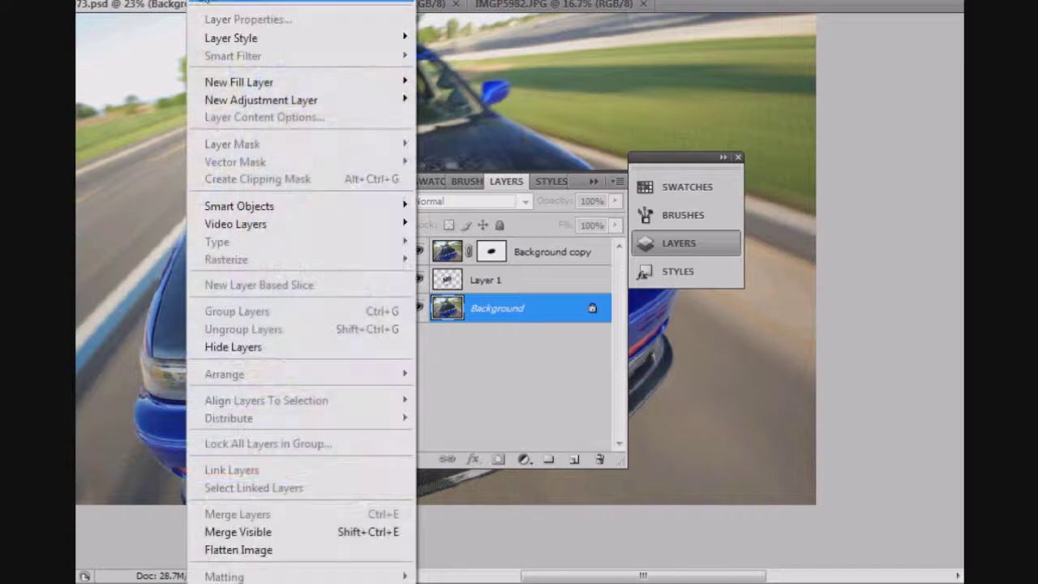
{"action": "left_click", "coordinate": [236, 4]}
{"action": "left_click", "coordinate": [666, 115]}
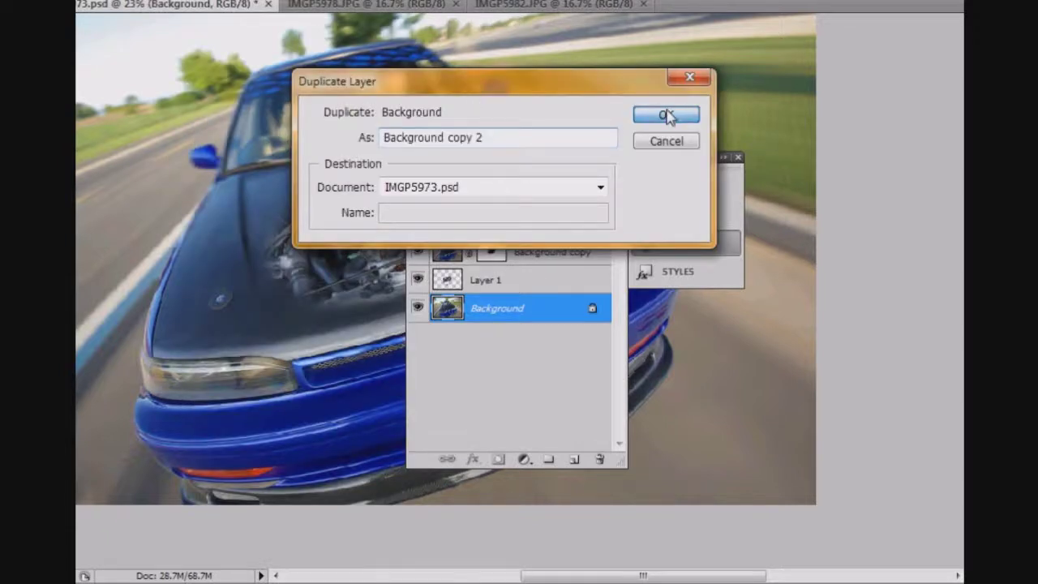
{"action": "left_click_drag", "start_coordinate": [535, 314], "coordinate": [530, 244]}
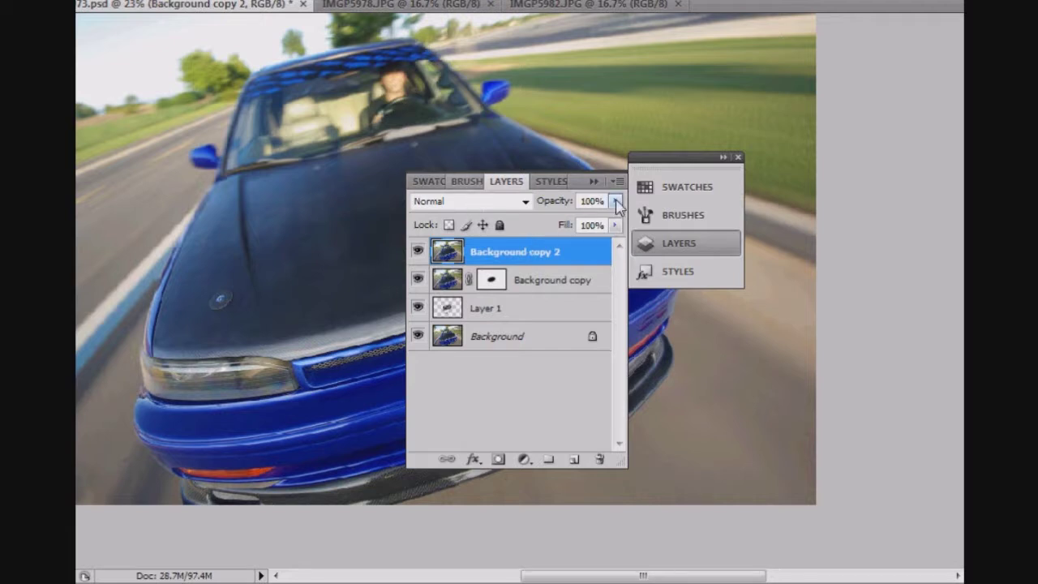
{"action": "left_click_drag", "start_coordinate": [614, 200], "coordinate": [560, 243]}
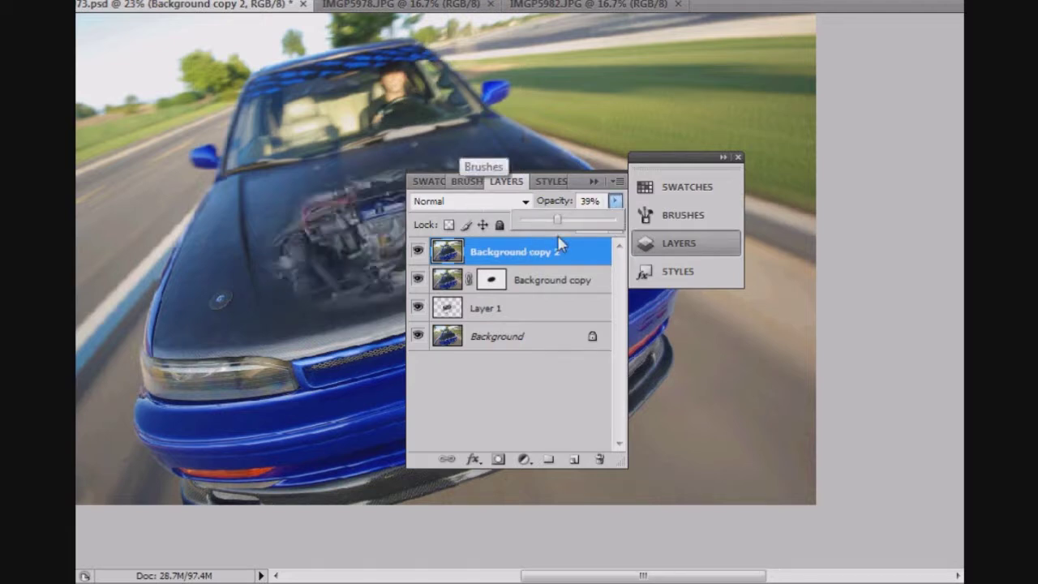
Raise the top layer's opacity to 49% and save the document.
{"action": "left_click", "coordinate": [591, 182]}
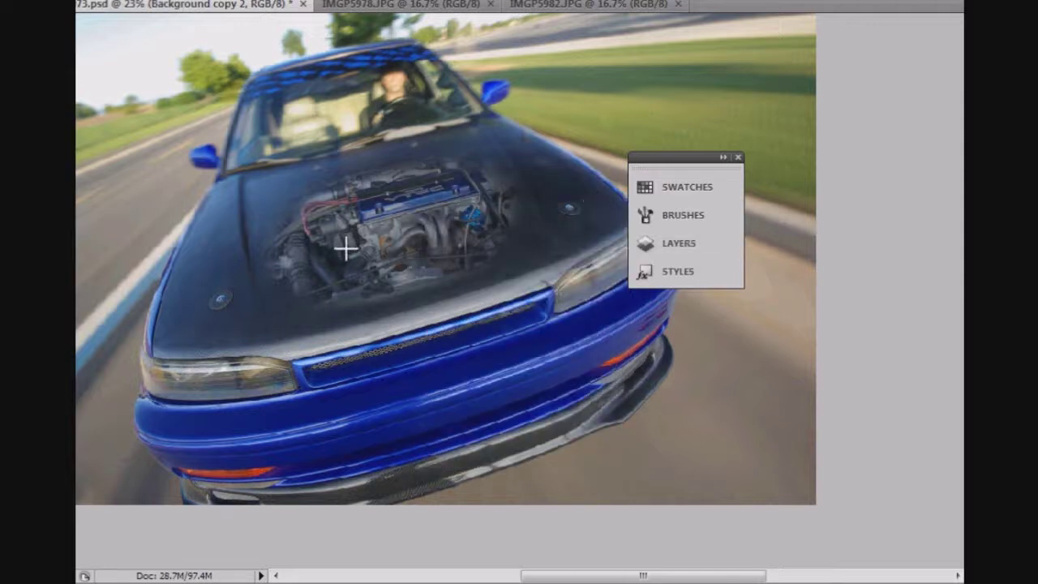
{"action": "left_click", "coordinate": [681, 244]}
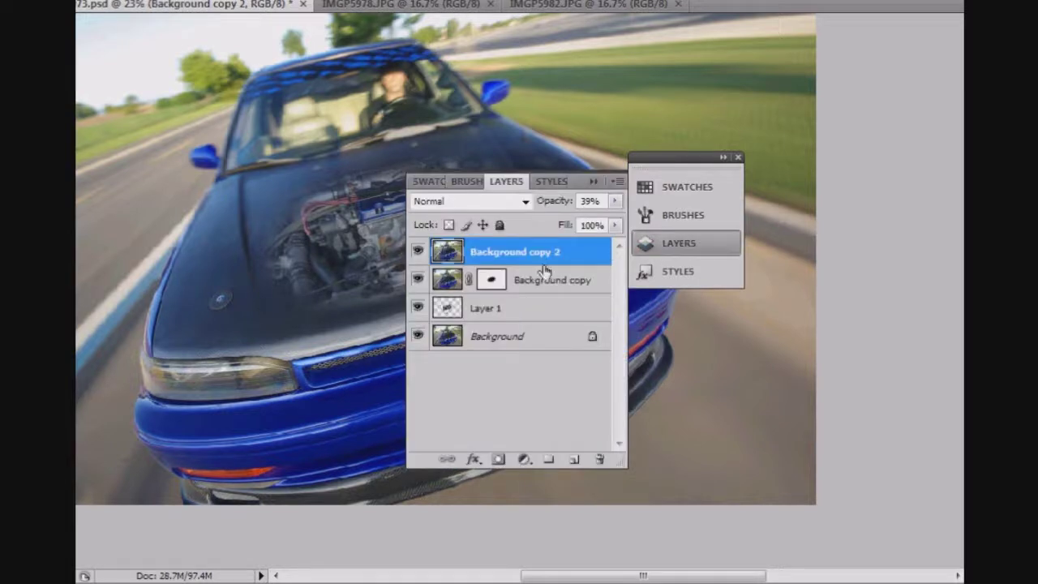
{"action": "left_click", "coordinate": [614, 200]}
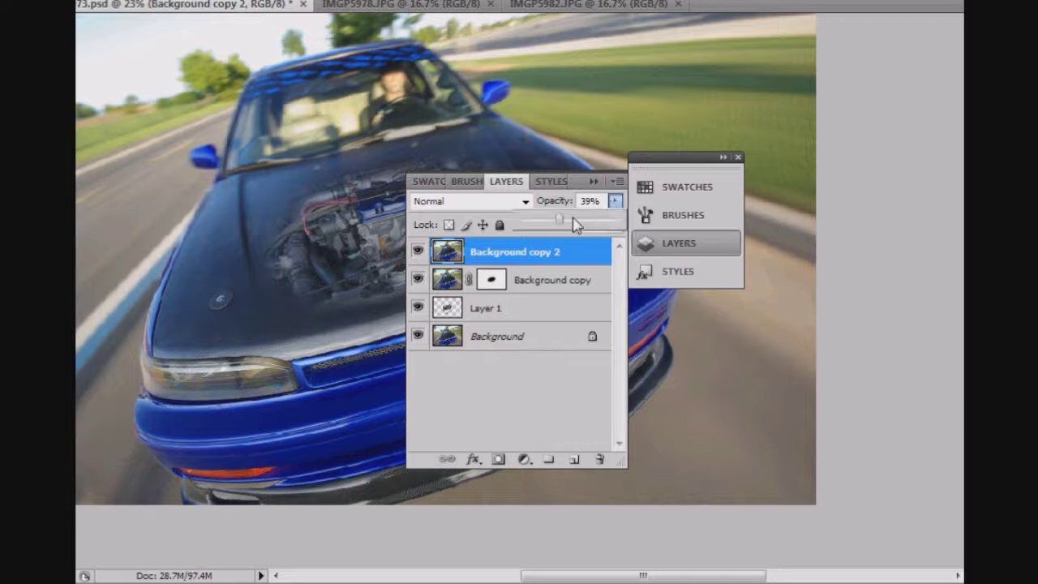
{"action": "left_click_drag", "start_coordinate": [574, 225], "coordinate": [571, 229]}
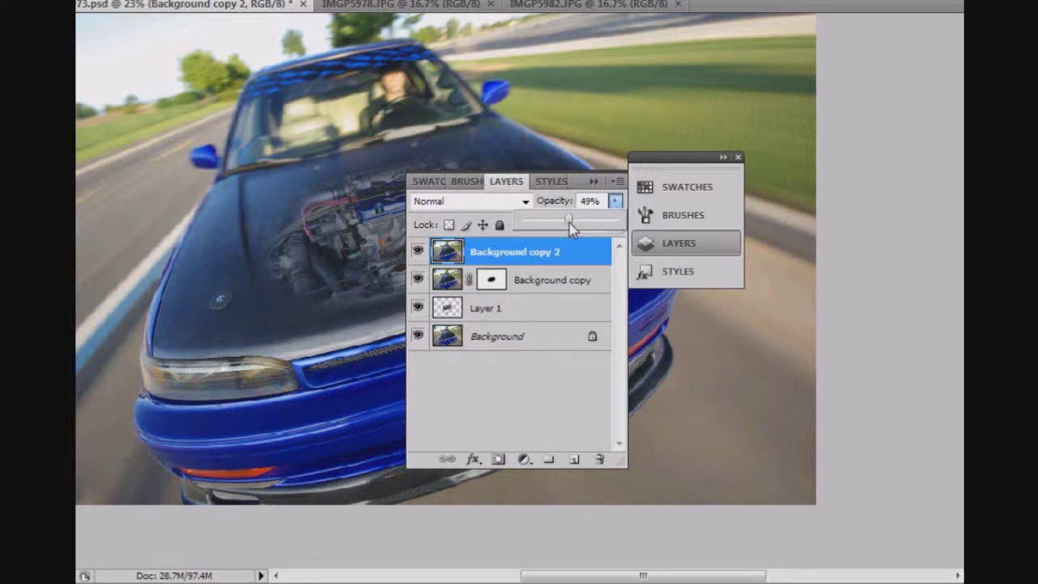
{"action": "left_click", "coordinate": [595, 181]}
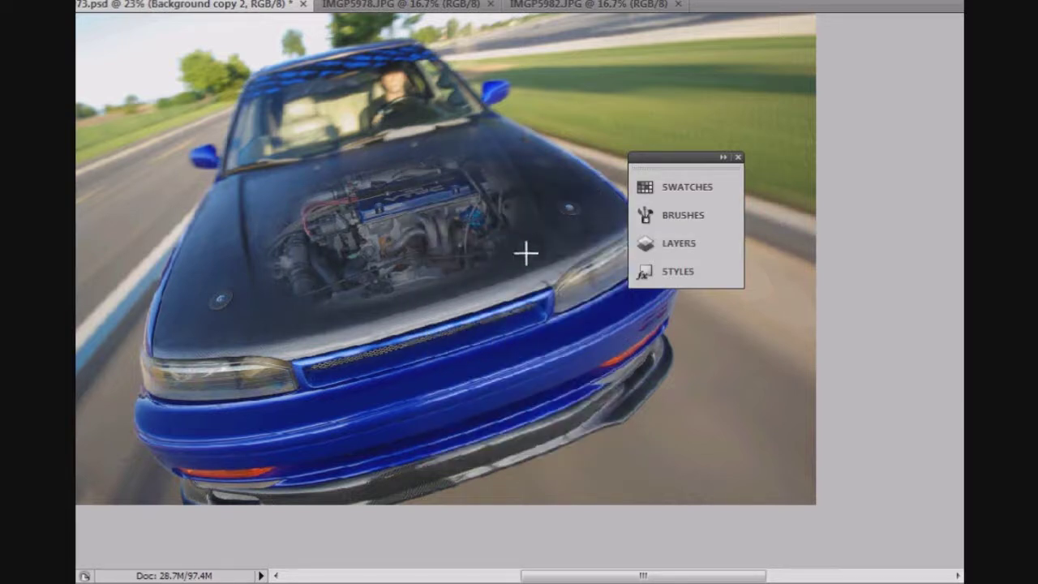
{"action": "key", "text": "ctrl+s"}
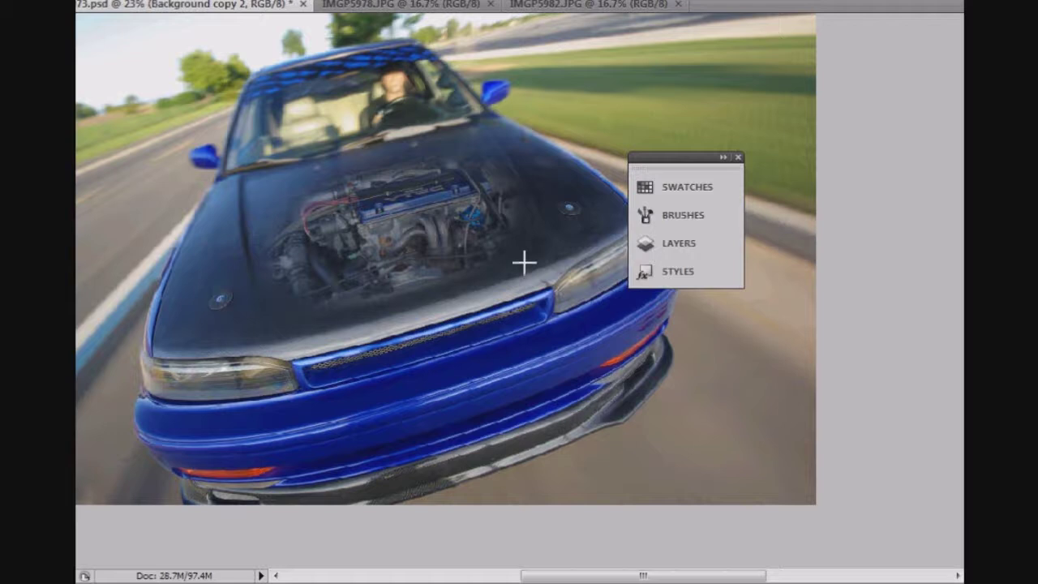
Lower Background copy 2's opacity to 41%, then to 35%.
{"action": "left_click", "coordinate": [661, 244]}
{"action": "left_click", "coordinate": [614, 201]}
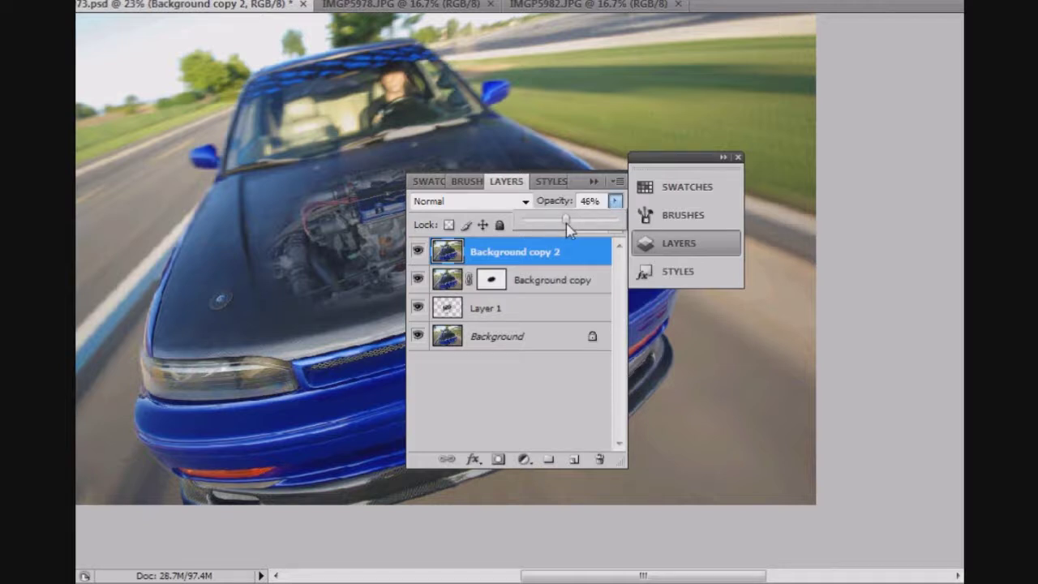
{"action": "left_click_drag", "start_coordinate": [565, 225], "coordinate": [562, 224]}
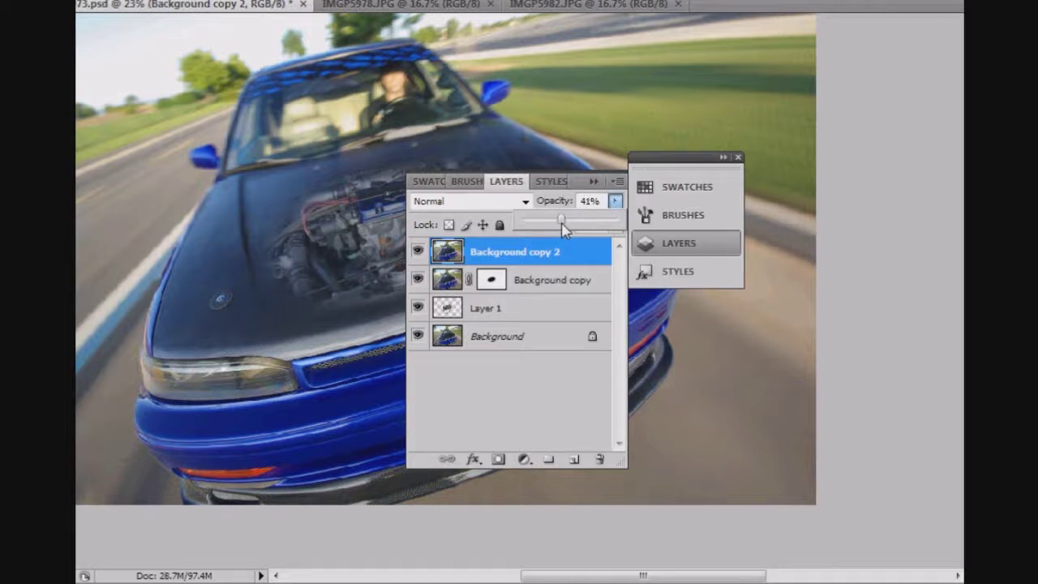
{"action": "left_click_drag", "start_coordinate": [565, 225], "coordinate": [557, 225]}
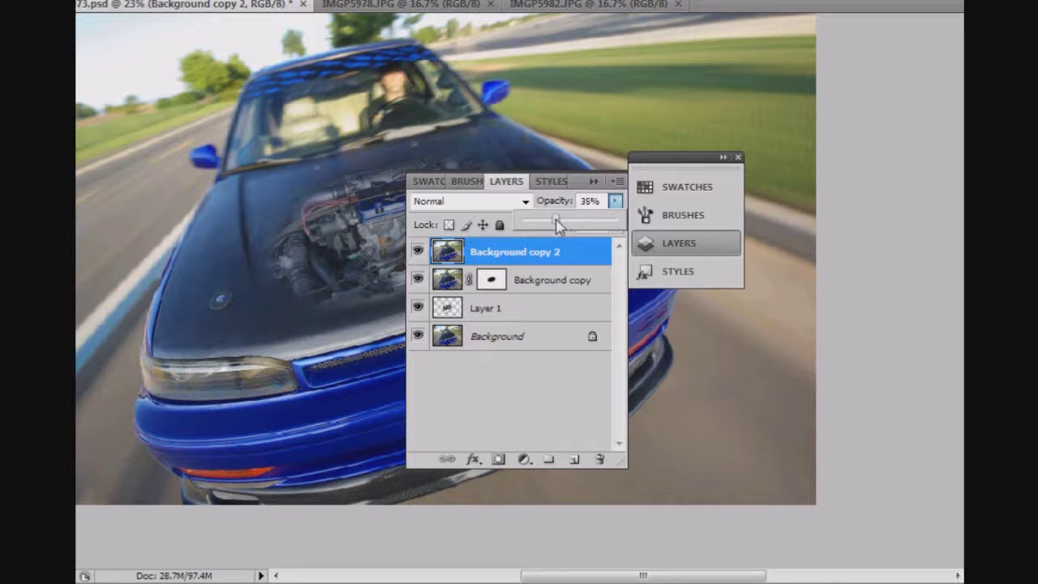
{"action": "left_click", "coordinate": [593, 181]}
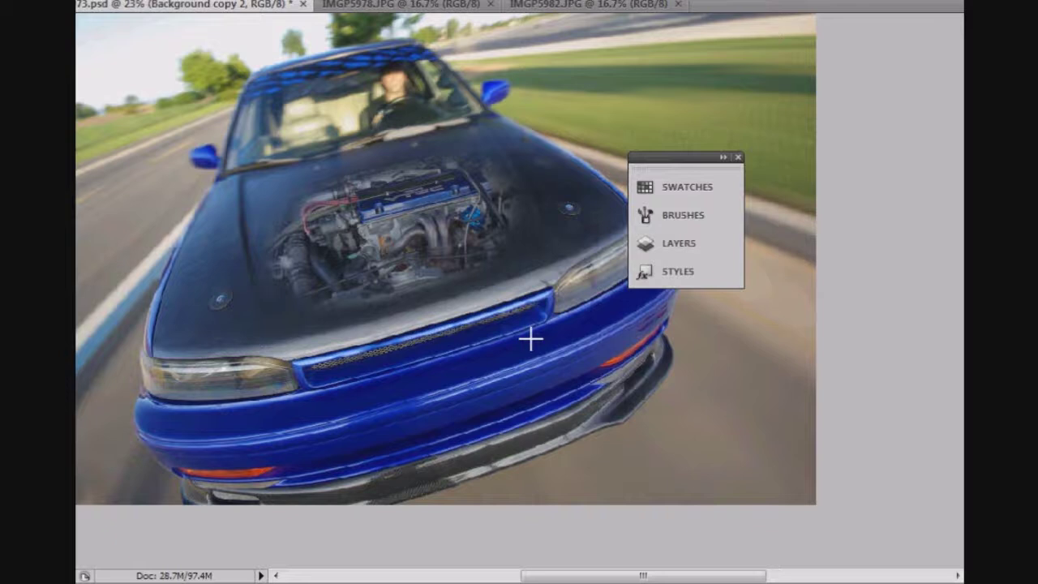
Fit the image to the window and move the expanded Layers panel to the right edge.
{"action": "key", "text": "ctrl+0"}
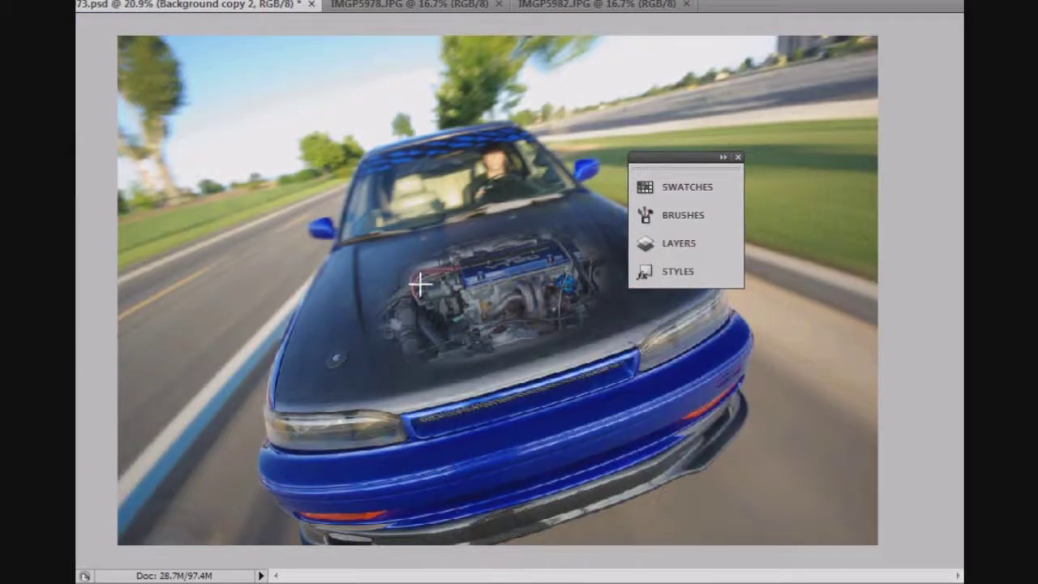
{"action": "left_click", "coordinate": [723, 157]}
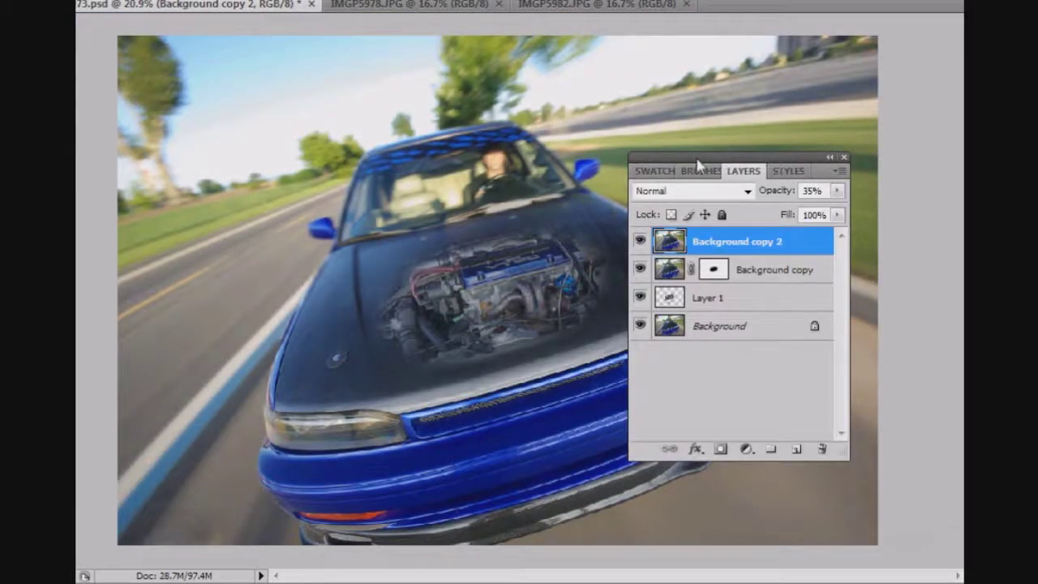
{"action": "left_click_drag", "start_coordinate": [651, 156], "coordinate": [893, 149]}
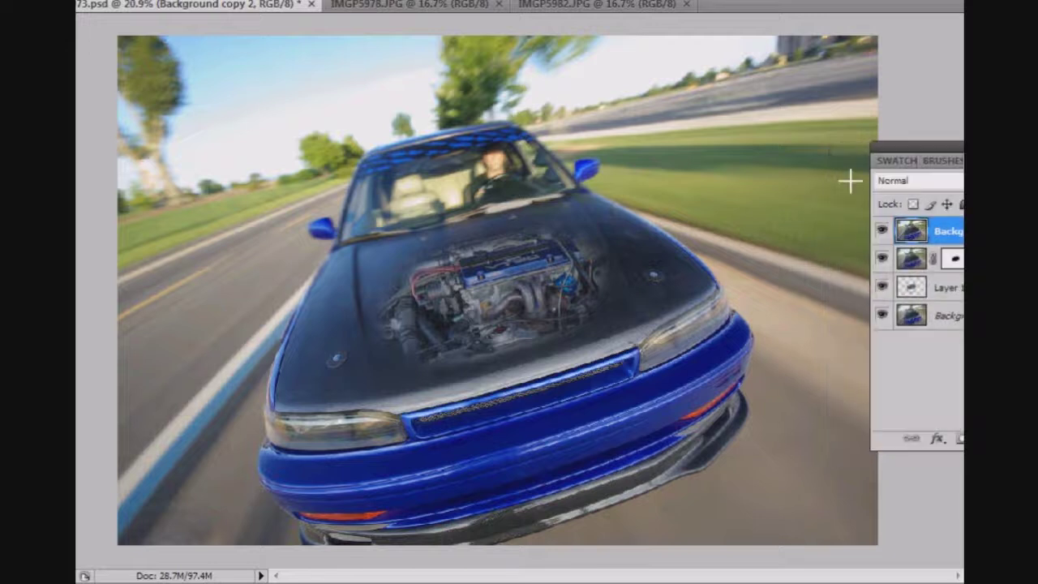